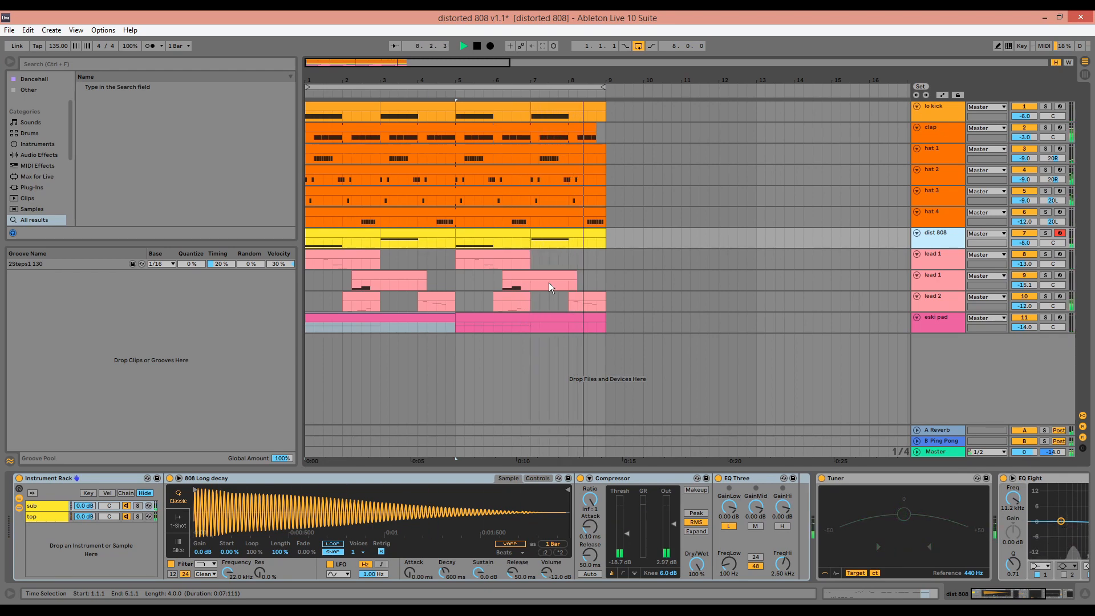
# Audition the dist 808 track on its own by soloing it during playback, and unsolo it.
pyautogui.press('space')
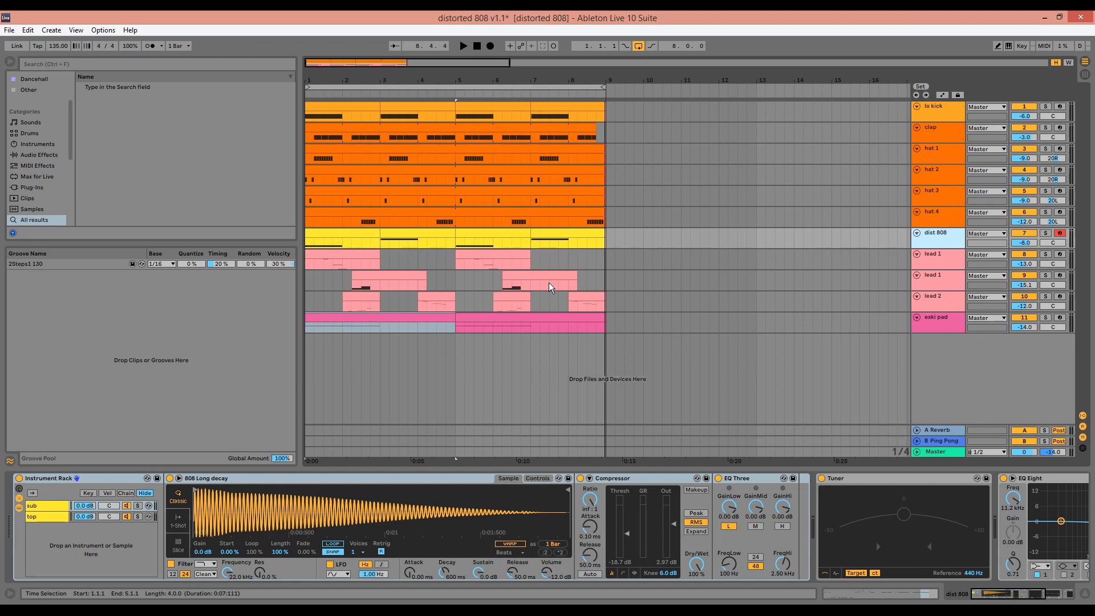
pyautogui.click(1046, 234)
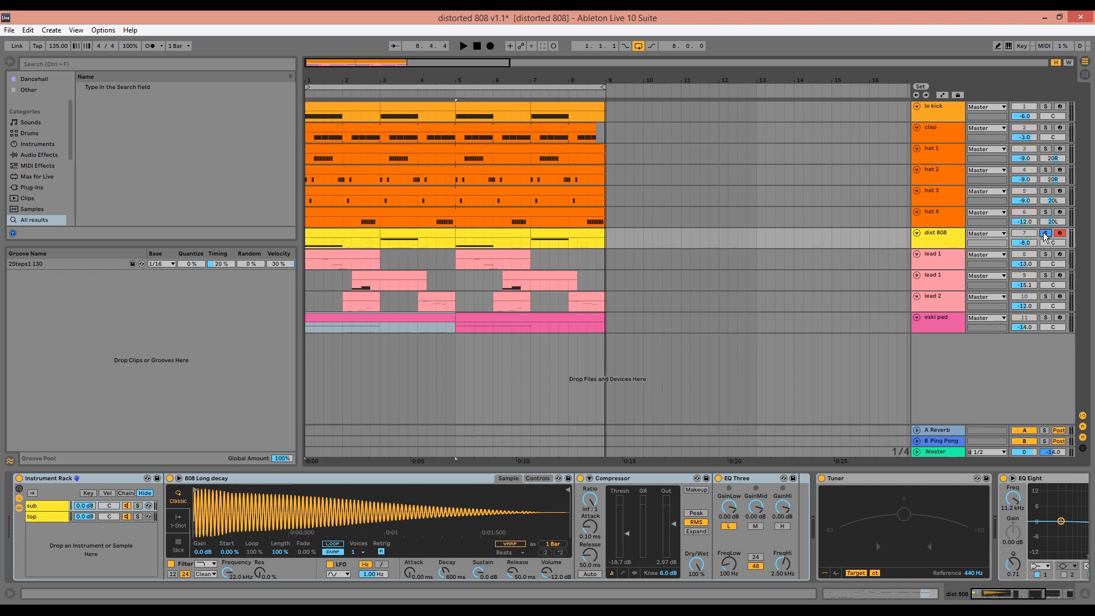
pyautogui.press('space')
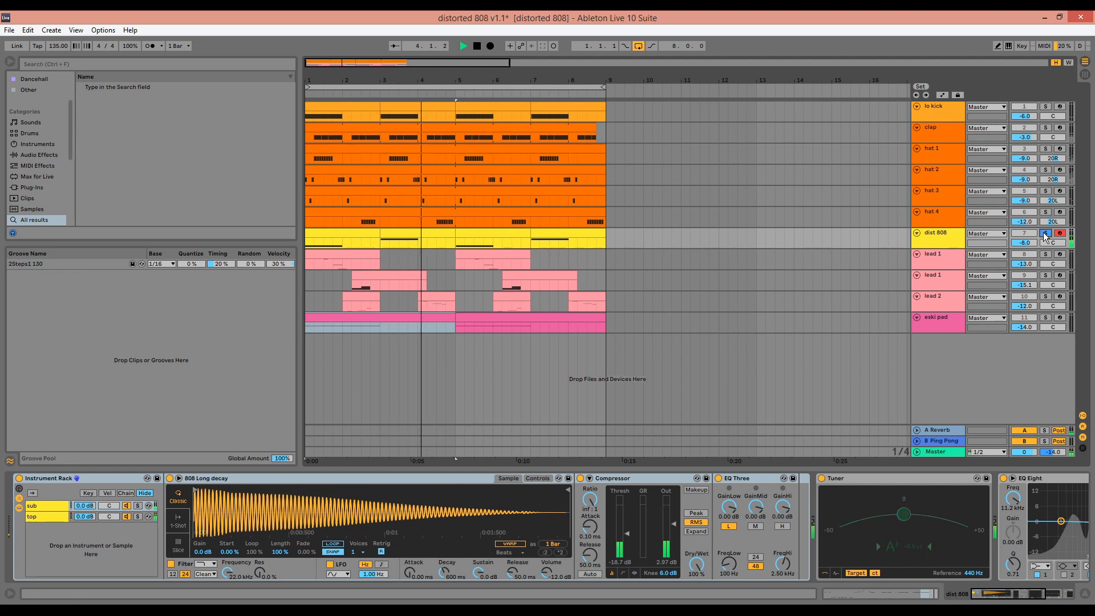
pyautogui.click(1045, 235)
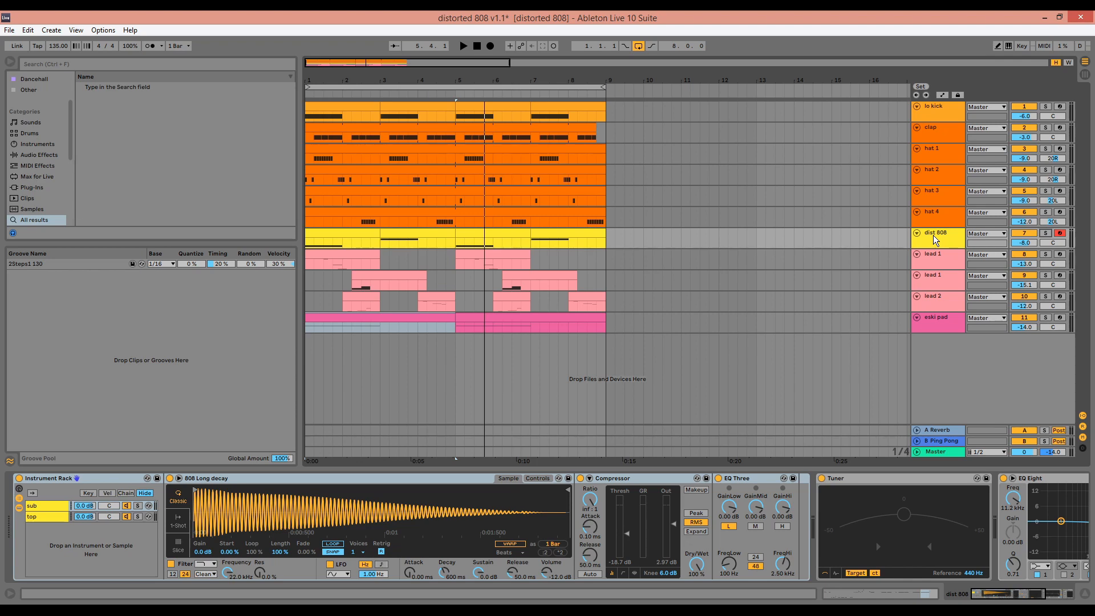
# Reveal the 808 Long decay sample in the browser and insert a new MIDI track directly below dist 808.
pyautogui.rightClick(358, 529)
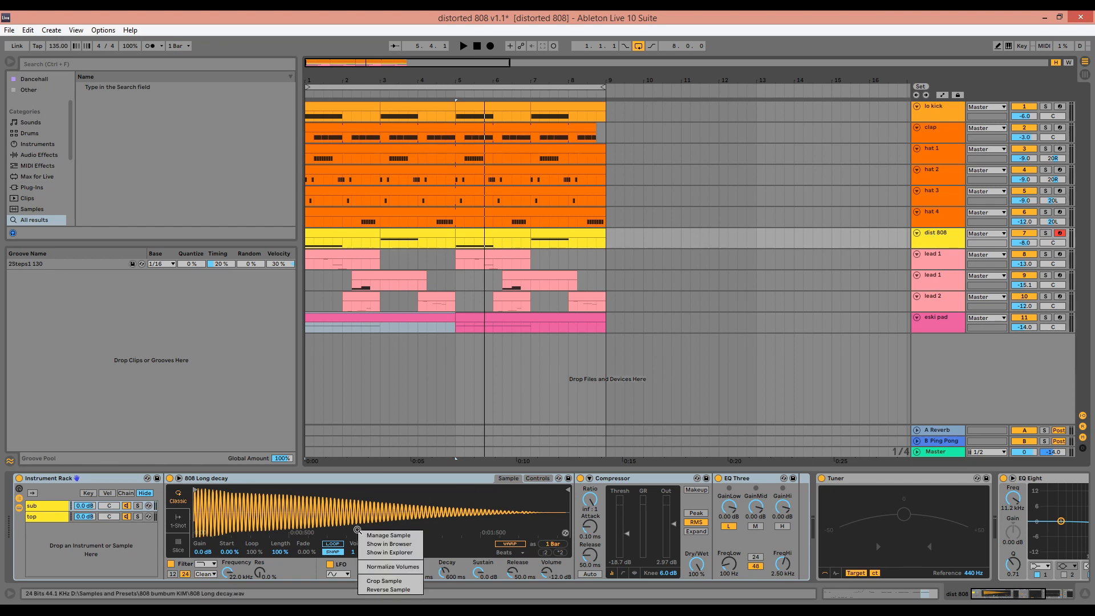
pyautogui.click(388, 543)
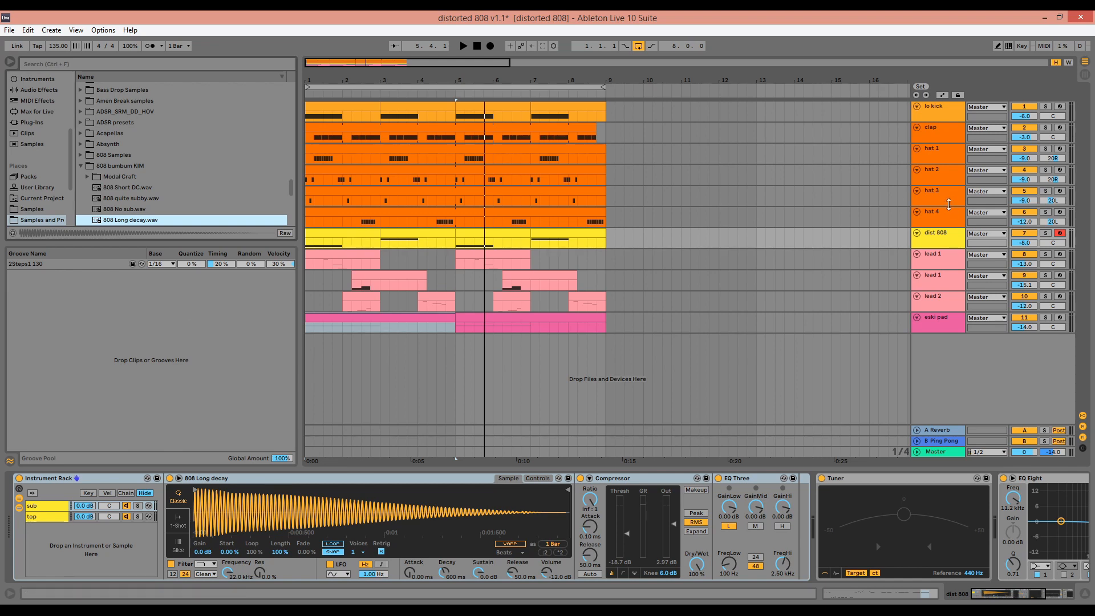
pyautogui.click(949, 236)
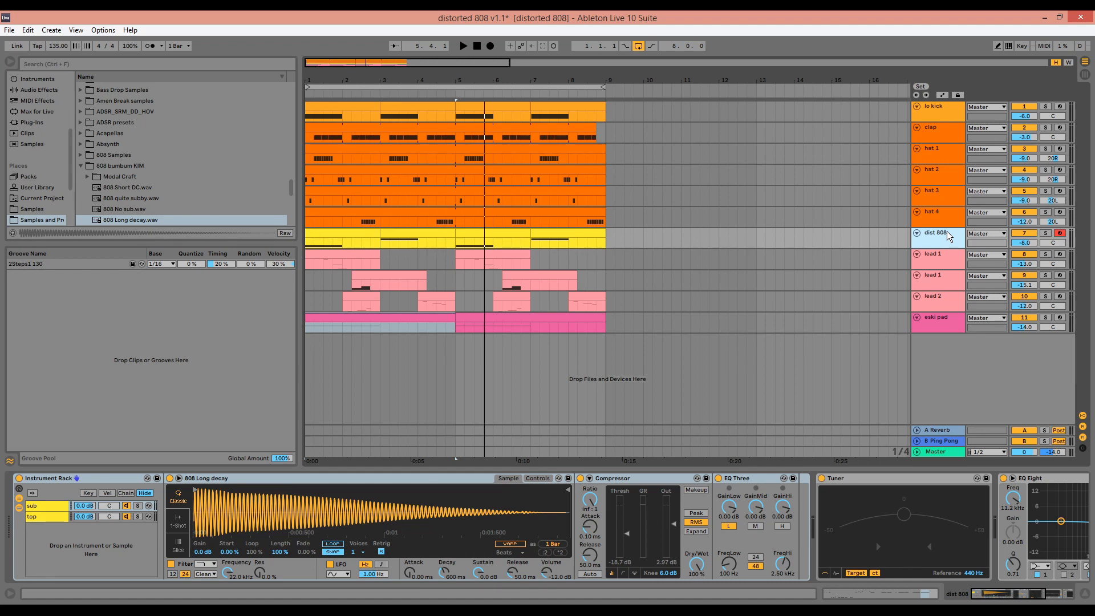
pyautogui.hotkey('ctrl', 'shift', 't')
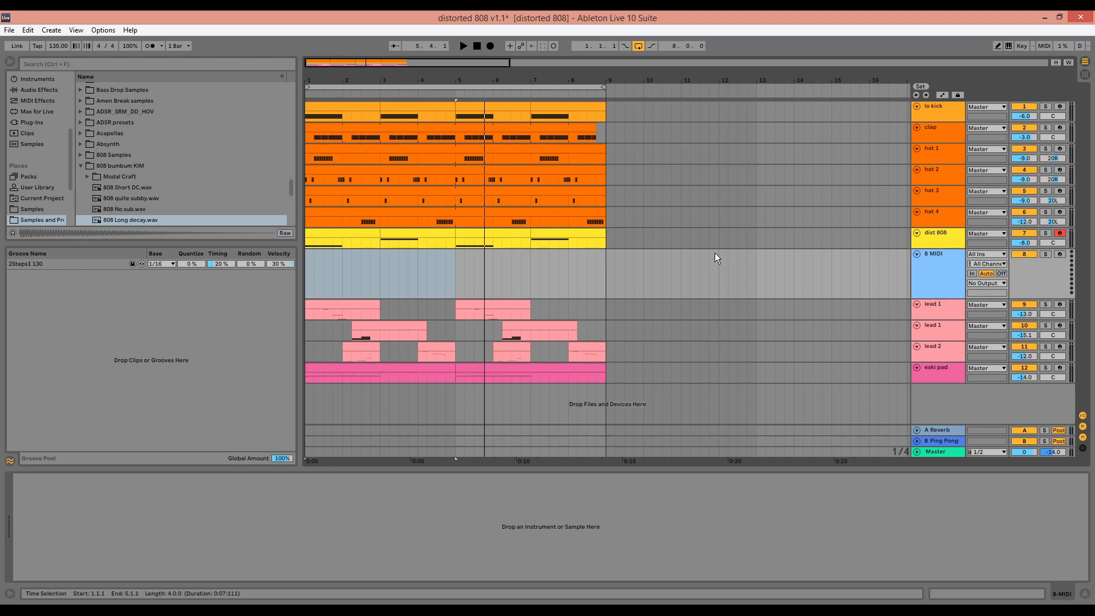
# Move all the dist 808 clips onto the new MIDI track and delete the original dist 808 track.
pyautogui.click(578, 242)
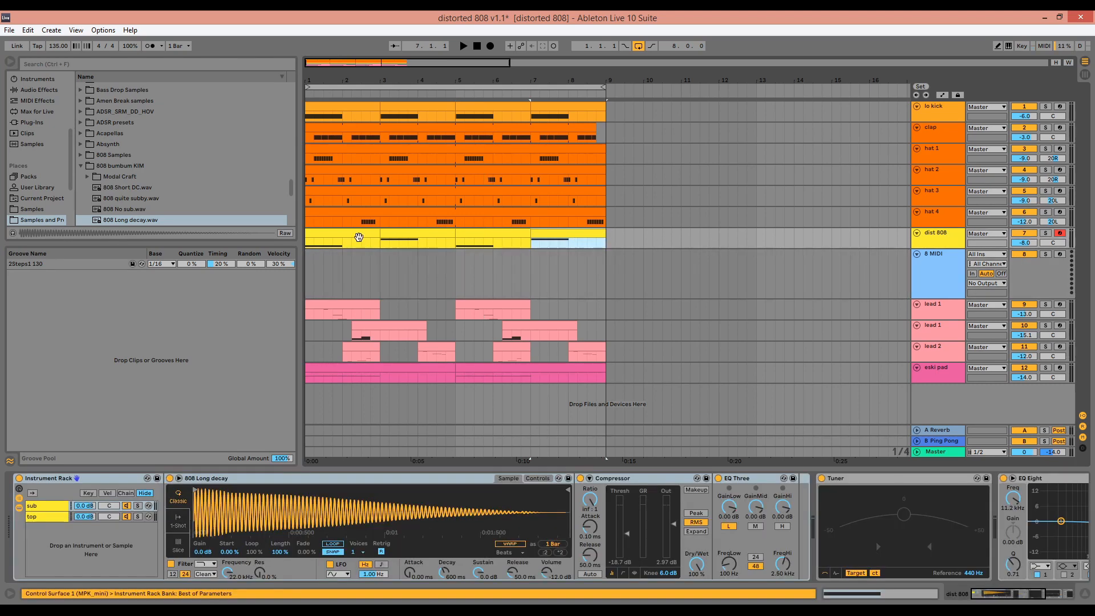
pyautogui.moveTo(350, 236); pyautogui.dragTo(351, 275)
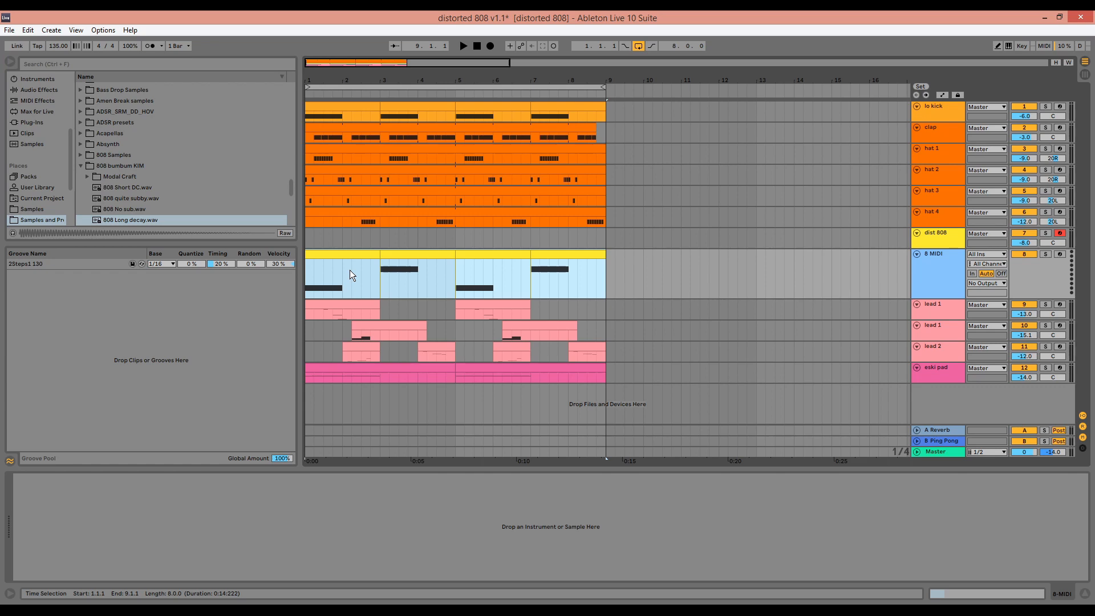
pyautogui.click(952, 238)
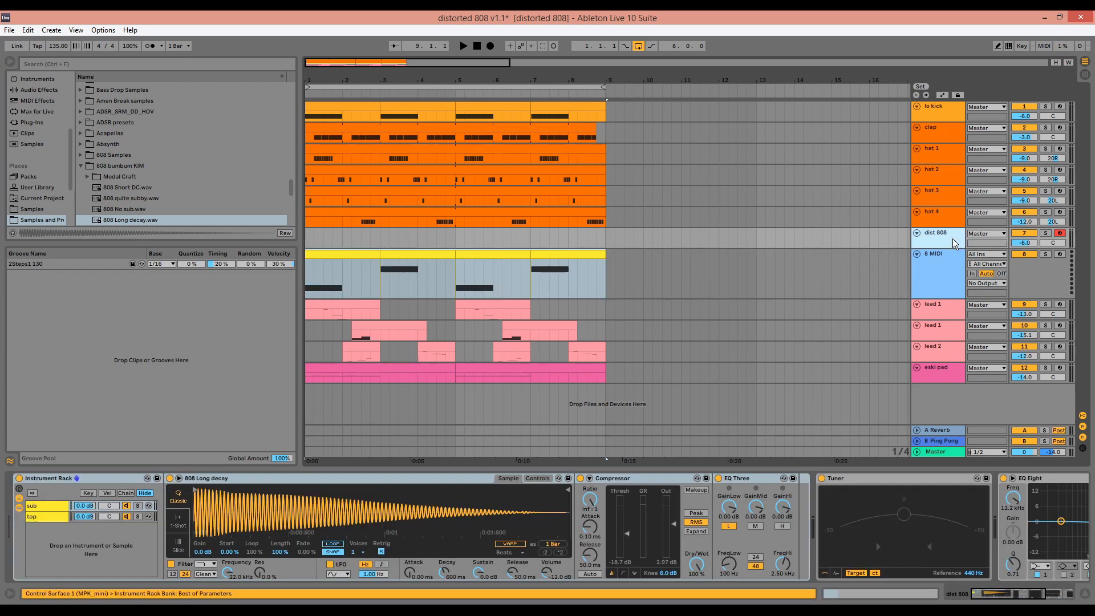
pyautogui.press('Delete')
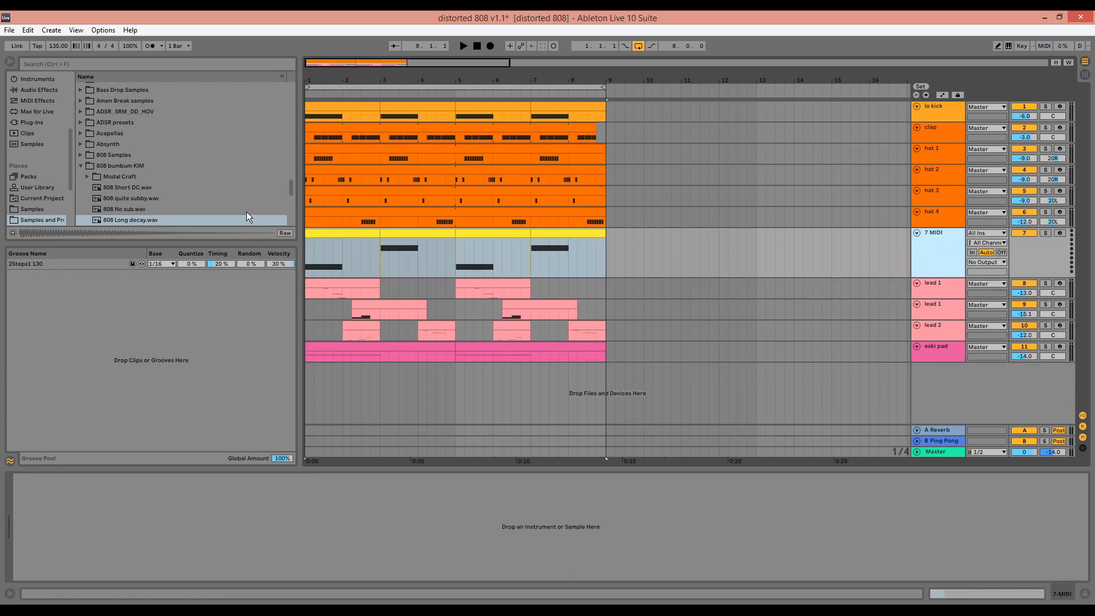
# Load 808 Long decay.wav as the instrument of the new MIDI track and set the track volume to -10 dB.
pyautogui.moveTo(135, 221); pyautogui.dragTo(368, 528)
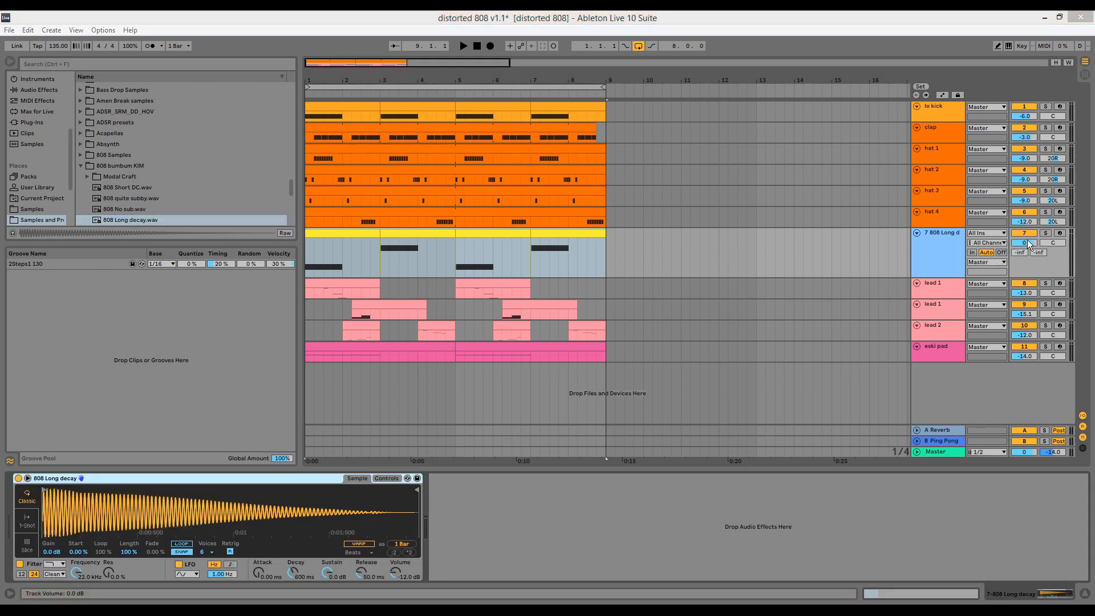
pyautogui.click(1028, 242)
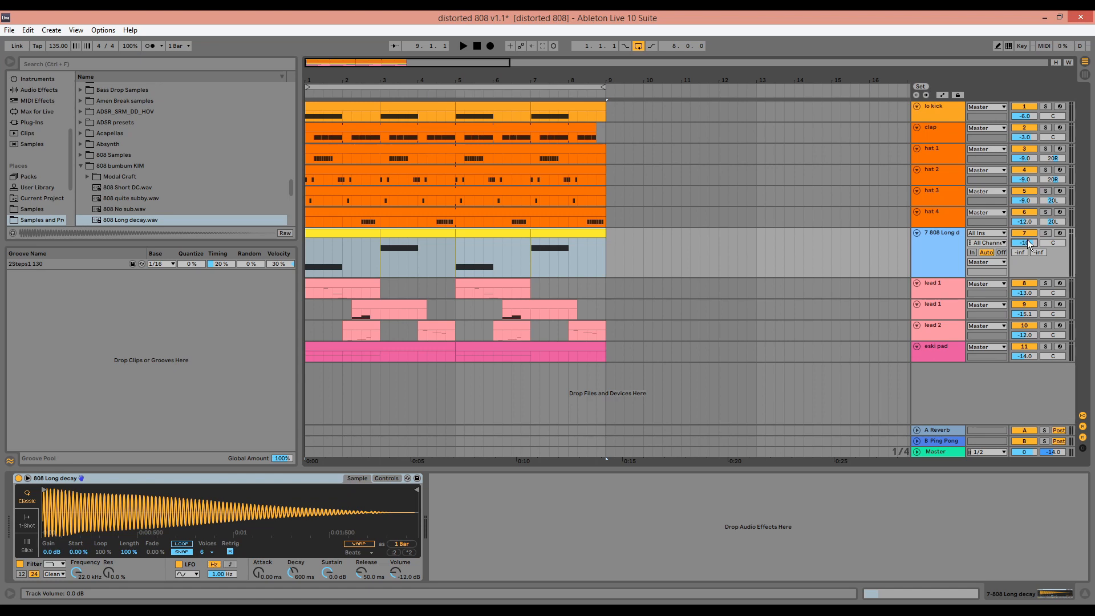
pyautogui.write('-10')
pyautogui.press('Return')
# Color the new 808 track yellow and rename it "dist 808".
pyautogui.rightClick(943, 244)
pyautogui.click(986, 390)
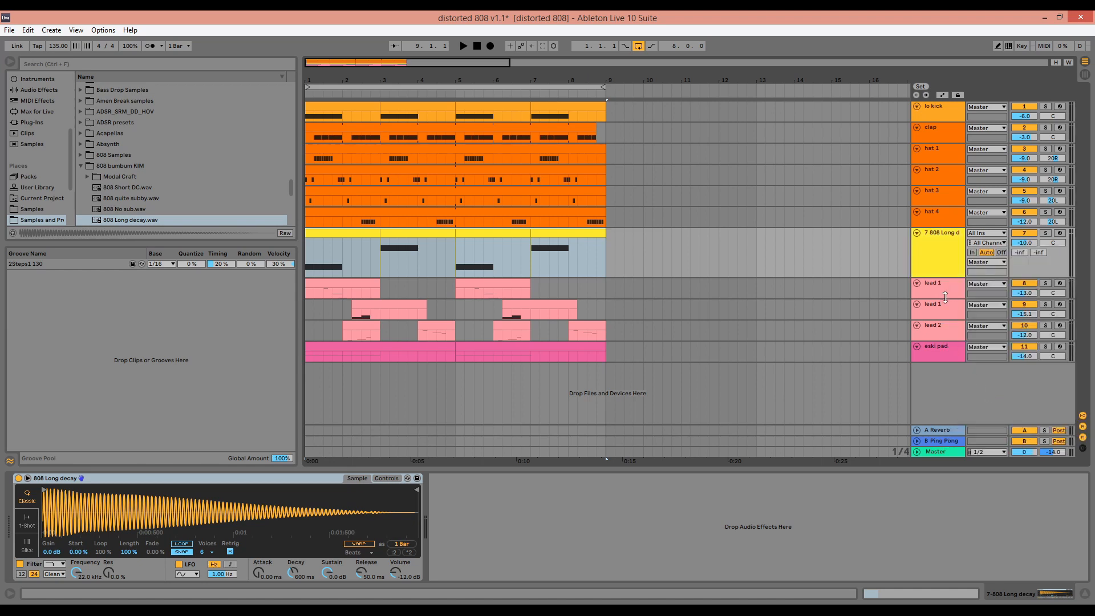
pyautogui.write('di')
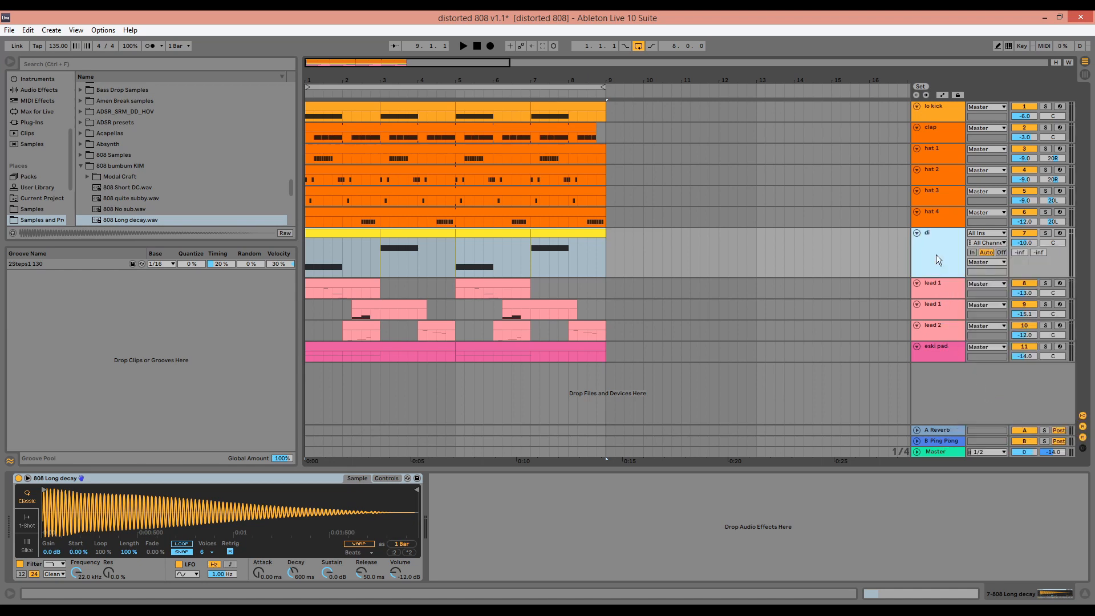
pyautogui.write('st 808')
pyautogui.press('Return')
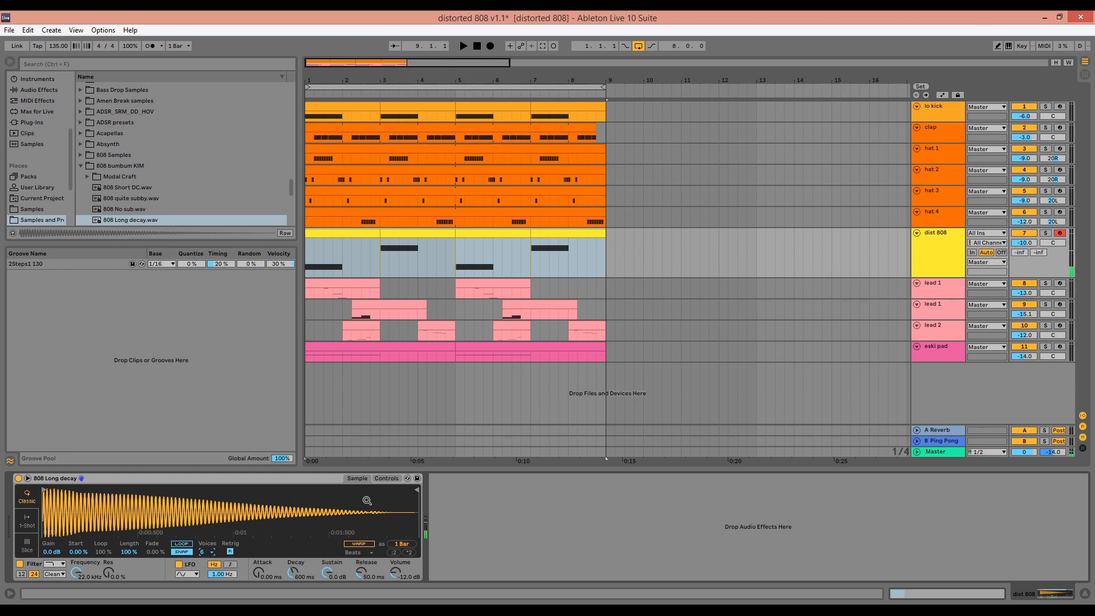
# Limit the 808 Long decay instrument to 1 voice and add a Tuner device after it.
pyautogui.click(209, 552)
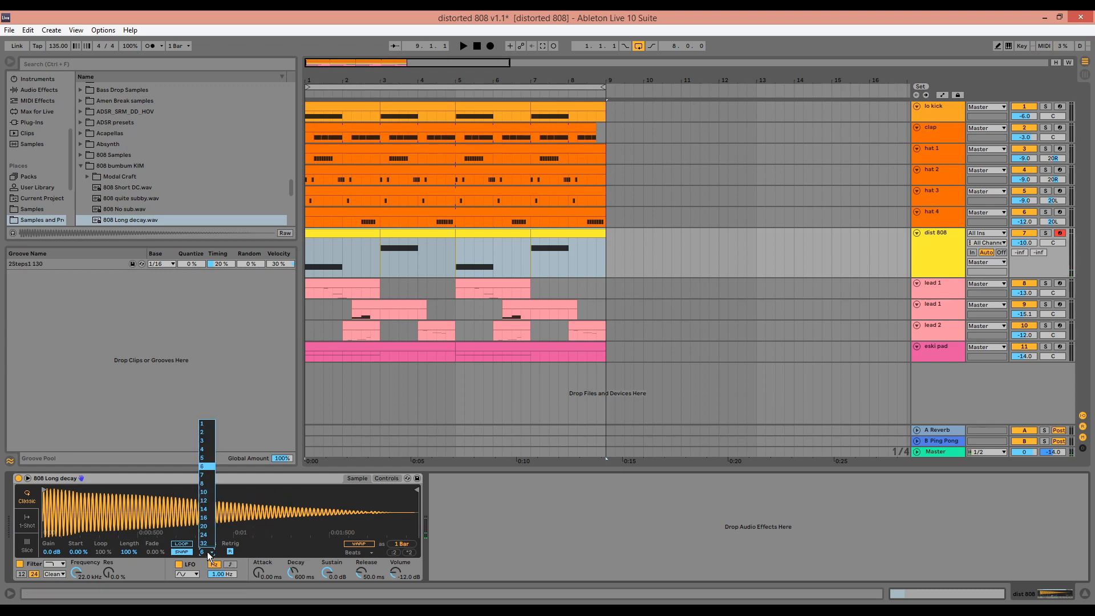
pyautogui.click(204, 423)
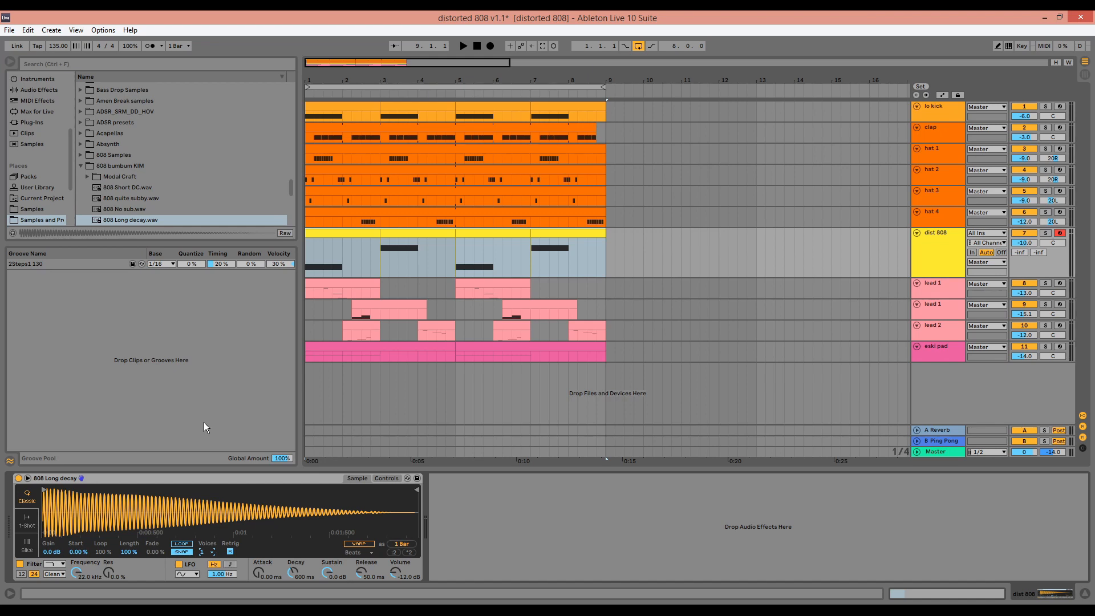
pyautogui.hotkey('ctrl', 'f')
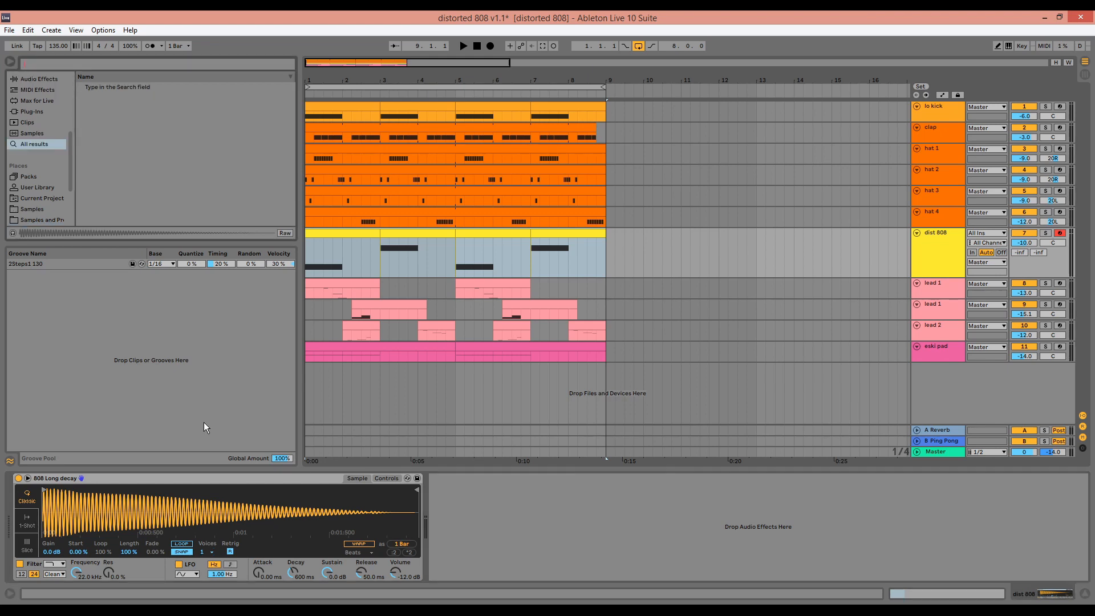
pyautogui.write('tu')
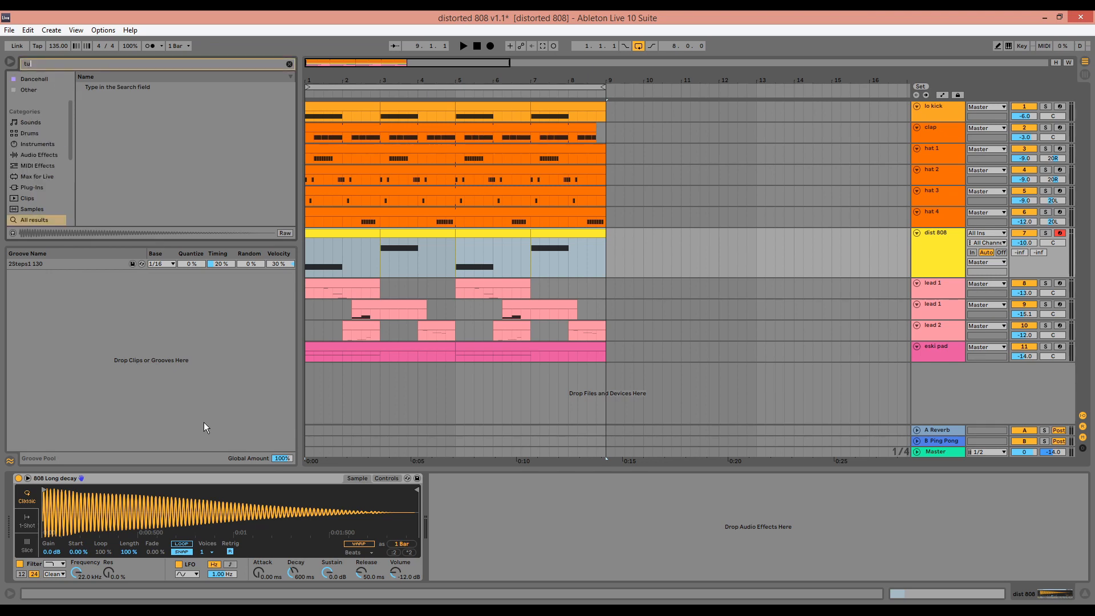
pyautogui.write('ner')
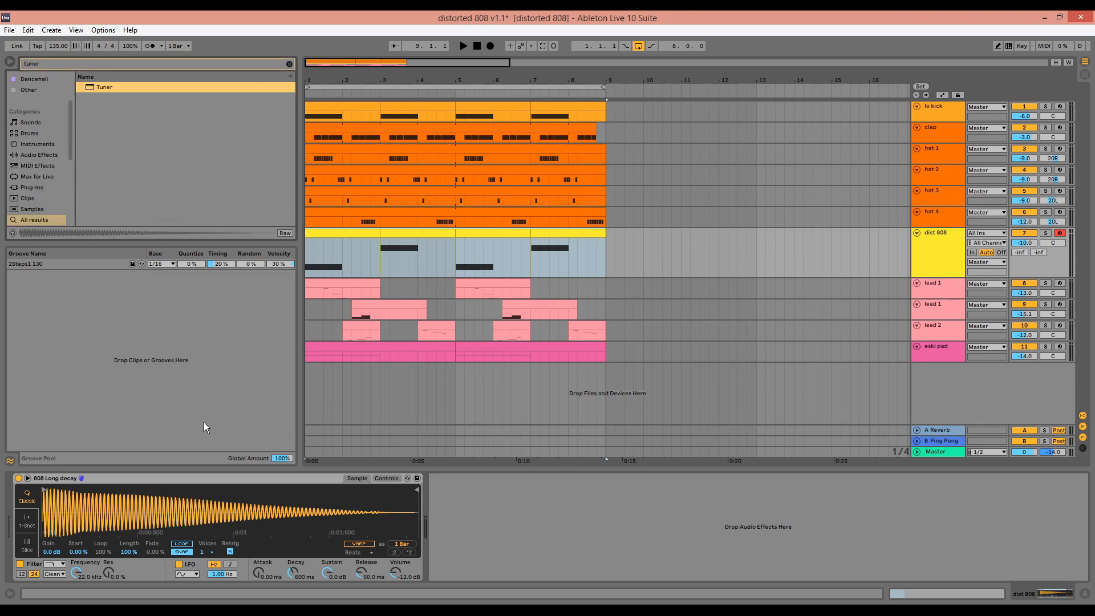
pyautogui.press('Return')
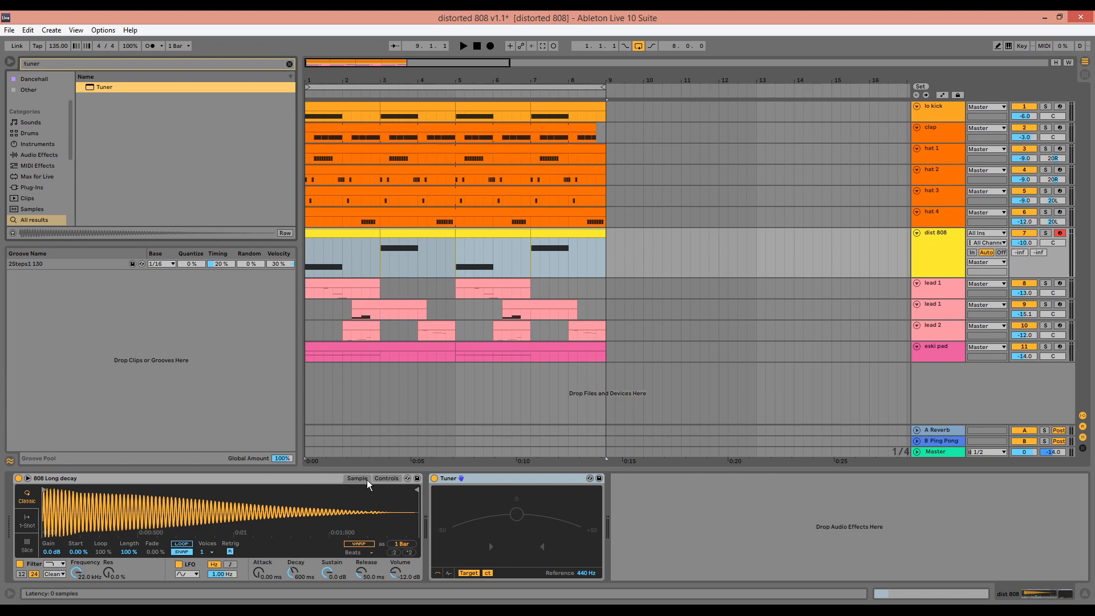
# Tune the 808 Long decay instrument with a detune of +15 ct and a transposition of +5 st.
pyautogui.click(386, 479)
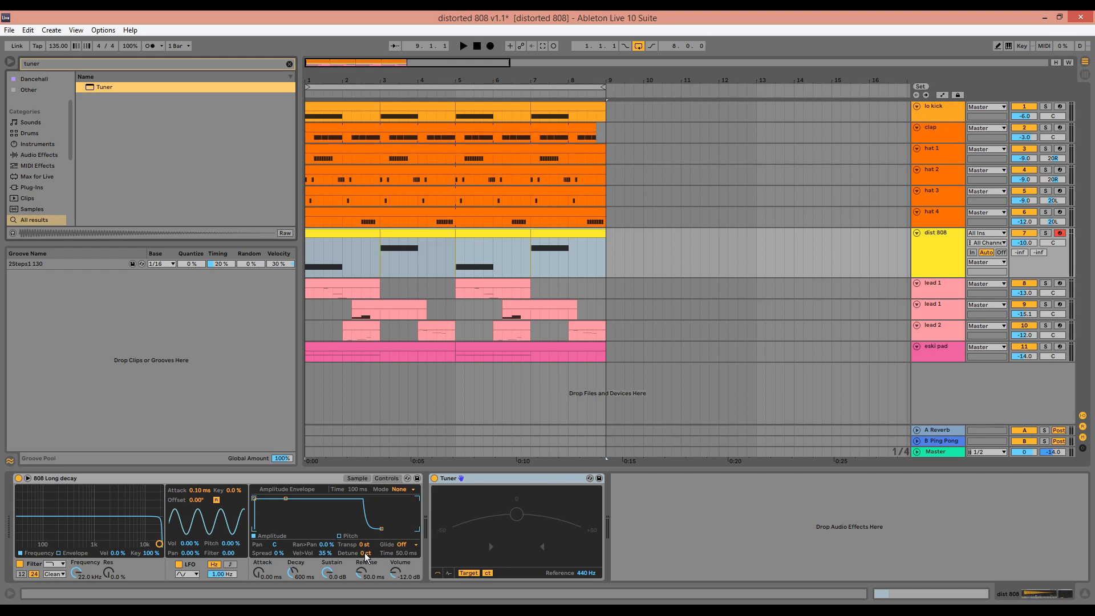
pyautogui.moveTo(365, 553); pyautogui.dragTo(366, 531)
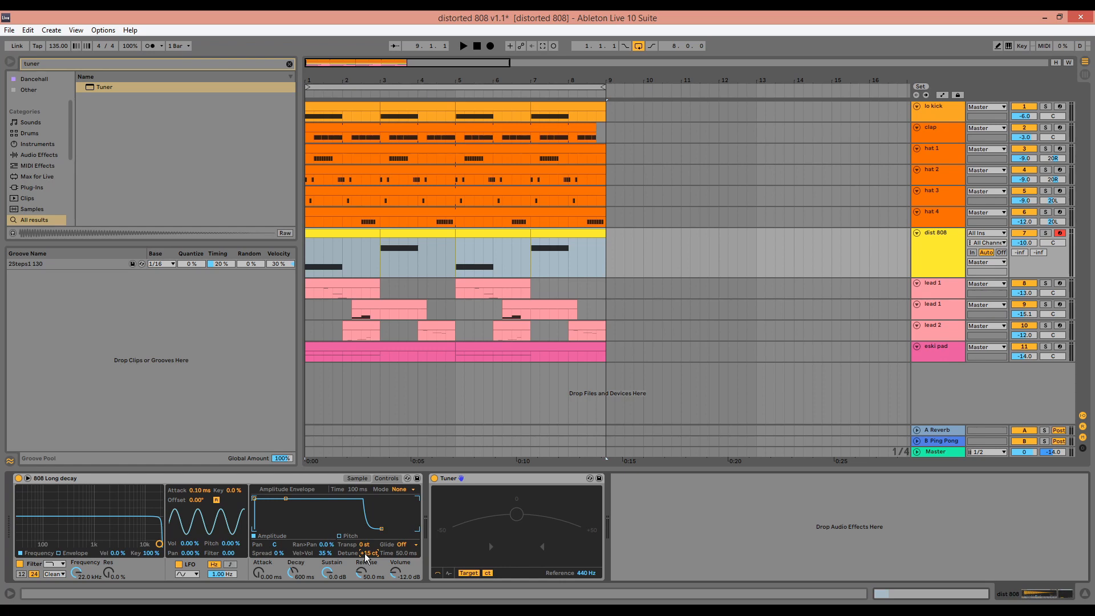
pyautogui.click(368, 545)
pyautogui.write('5')
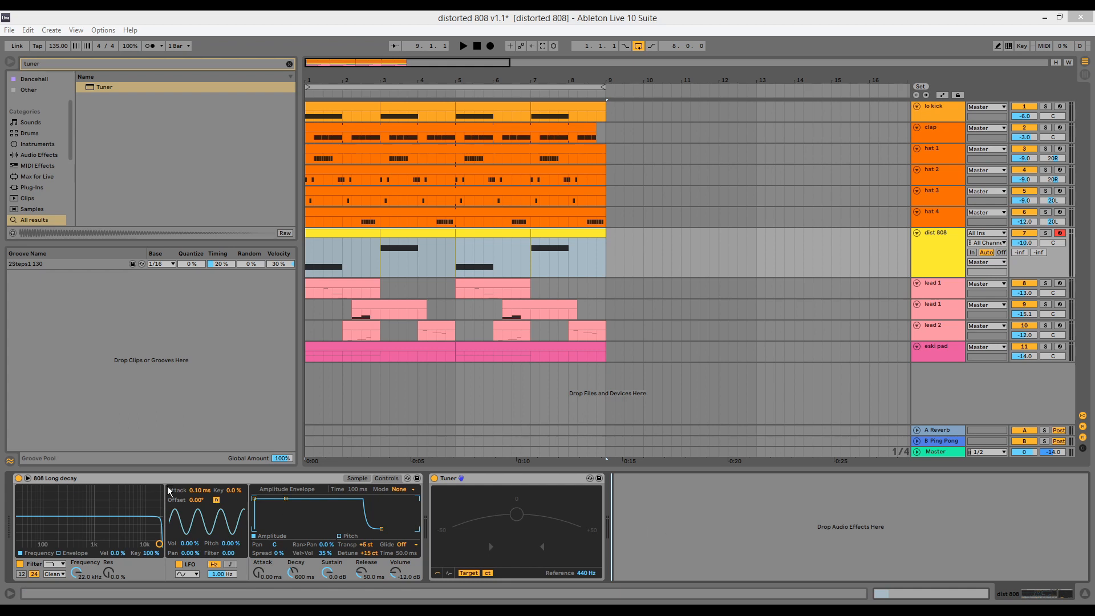
# Group the 808 Long decay instrument into an Instrument Rack, show its chain list, and duplicate the 808 chain.
pyautogui.click(127, 479)
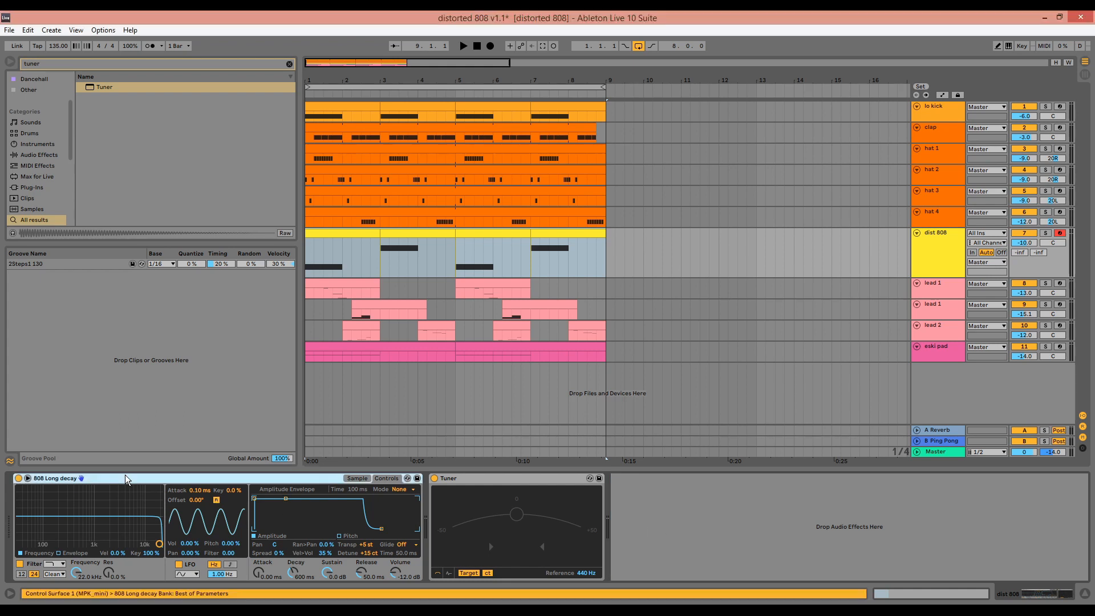
pyautogui.hotkey('ctrl', 'g')
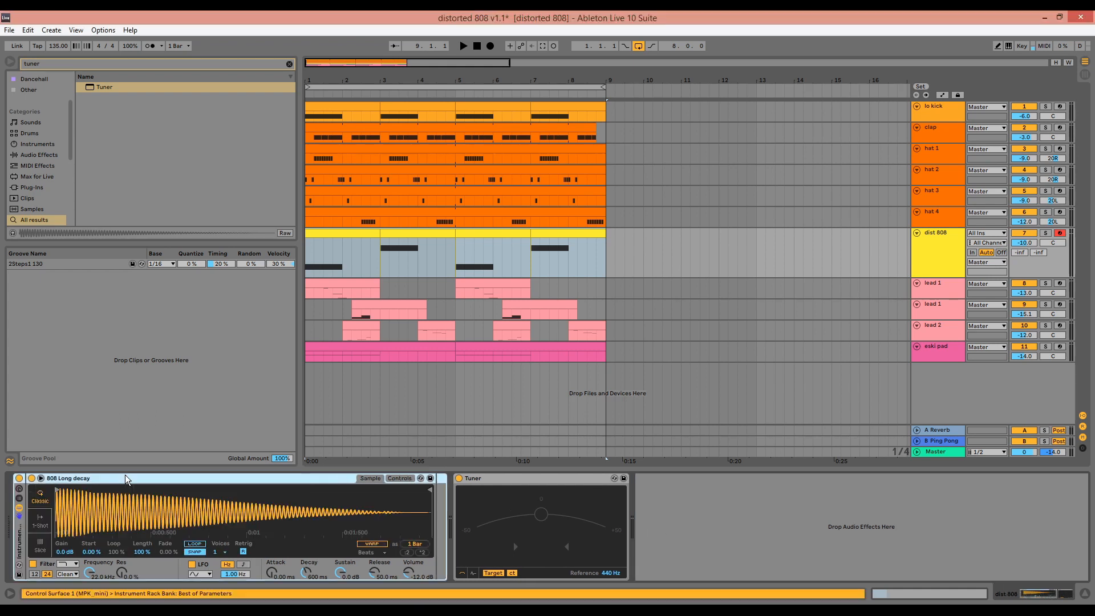
pyautogui.click(20, 499)
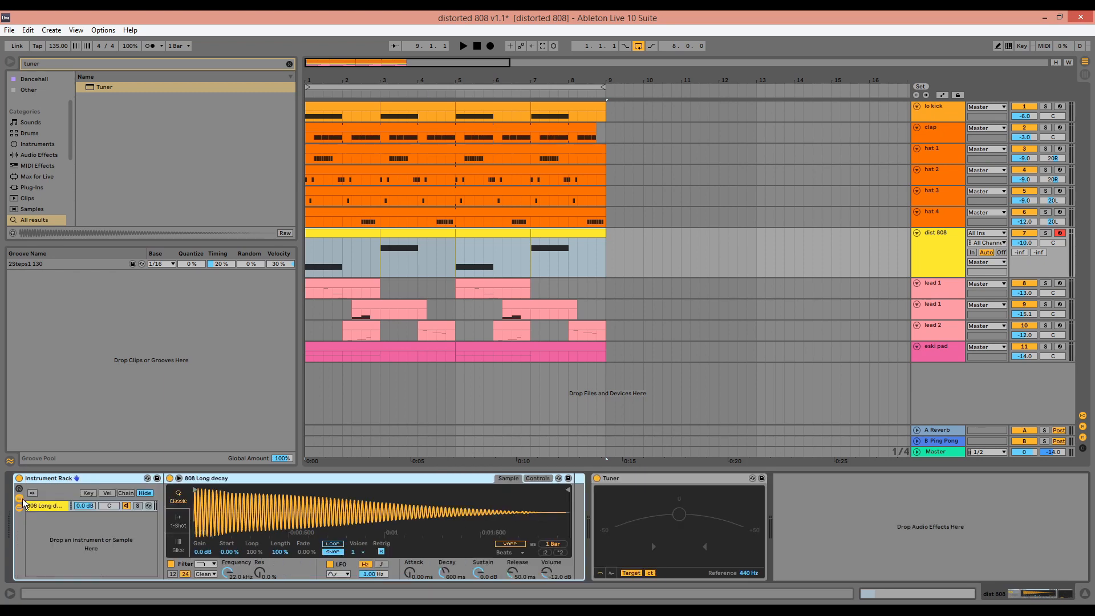
pyautogui.click(47, 509)
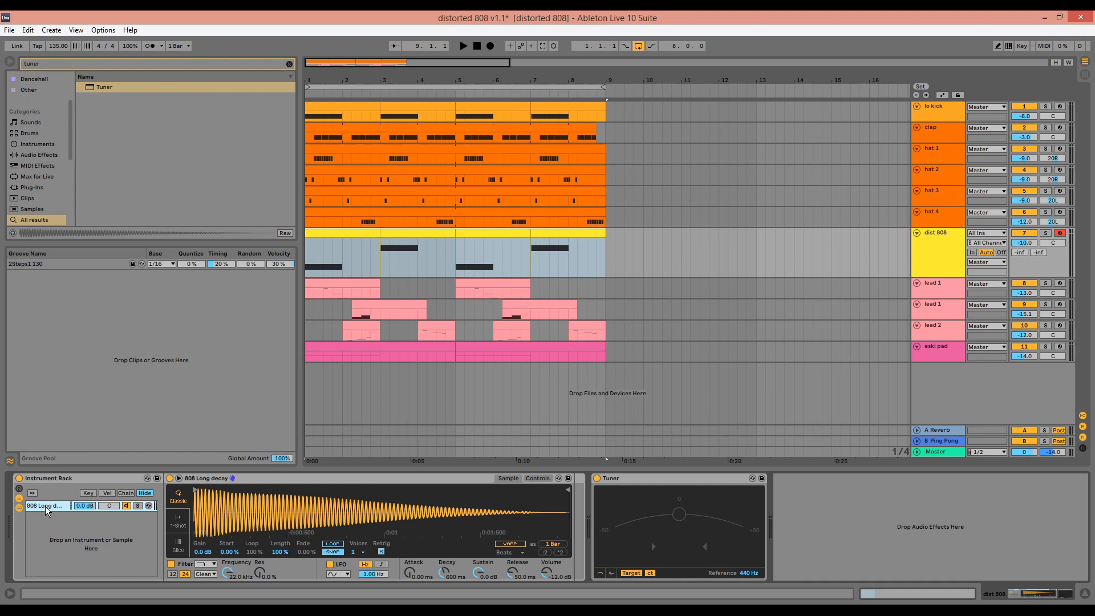
pyautogui.hotkey('ctrl', 'd')
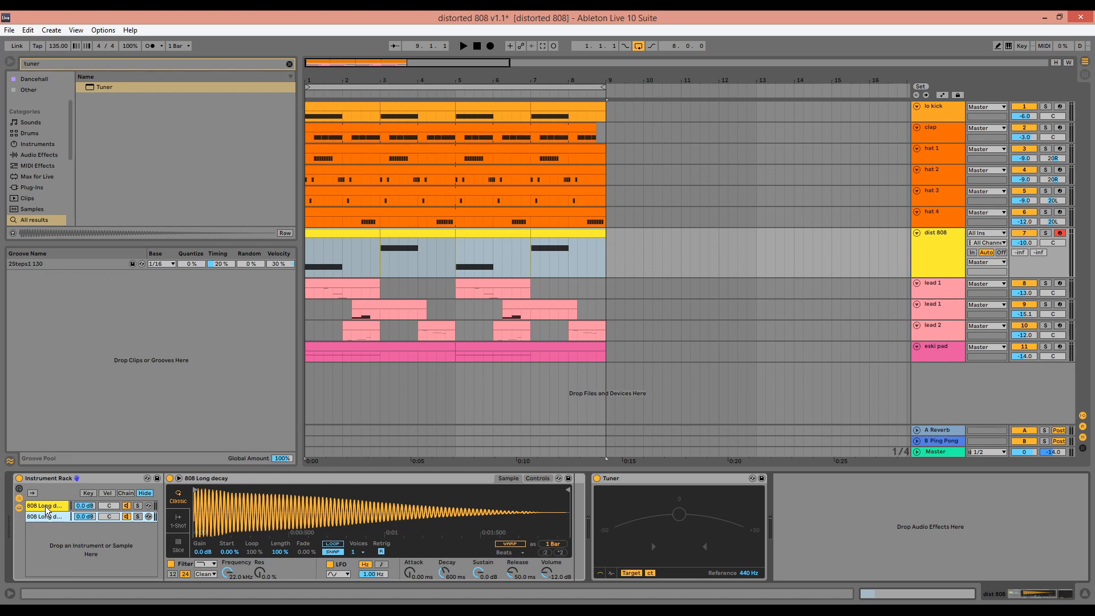
# Find EQ Three in the browser and add it to the dist 808 track after the Tuner.
pyautogui.hotkey('ctrl', 'f')
pyautogui.write('eq t')
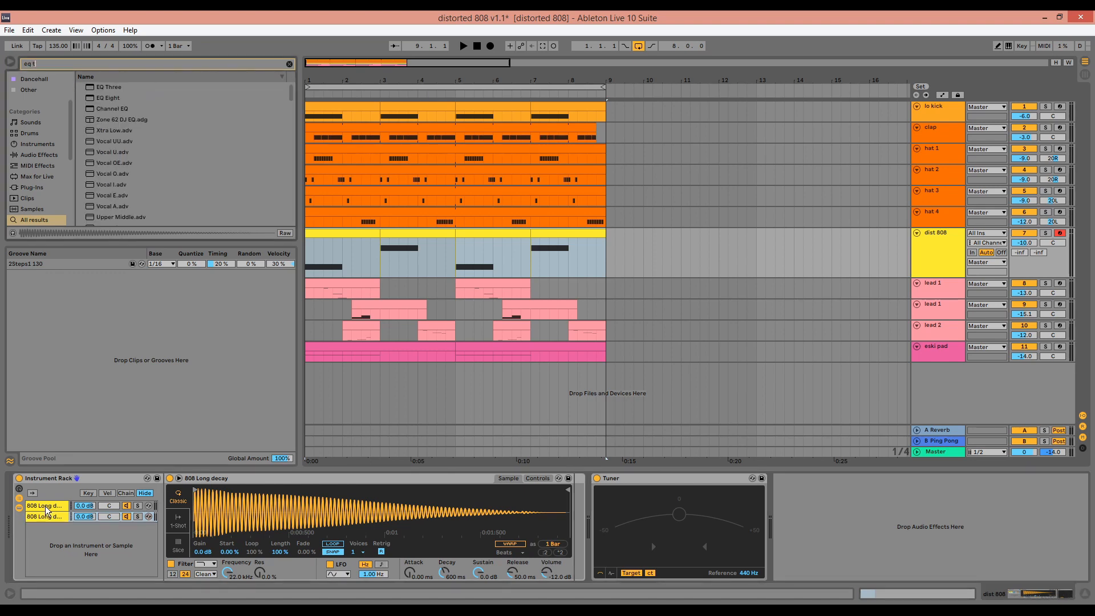
pyautogui.write('gh')
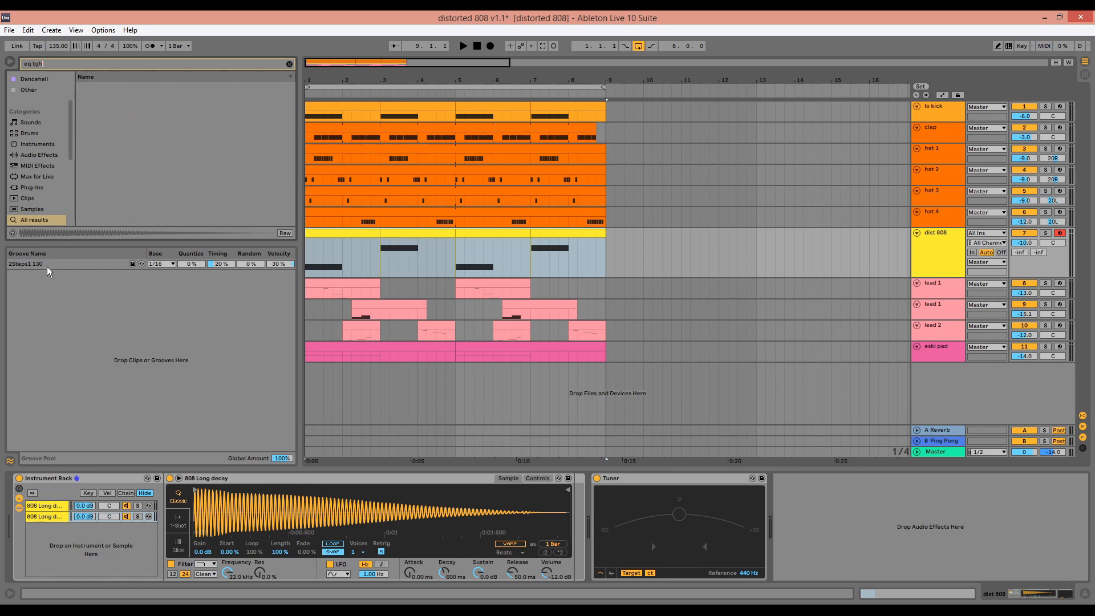
pyautogui.press('BackSpace')
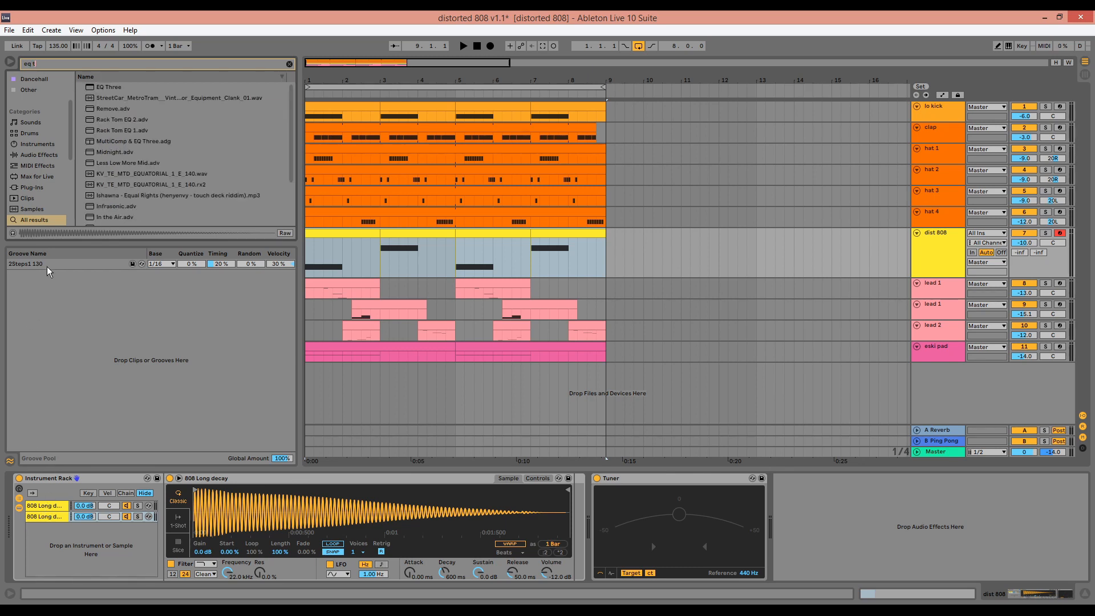
pyautogui.press('Down')
pyautogui.press('Return')
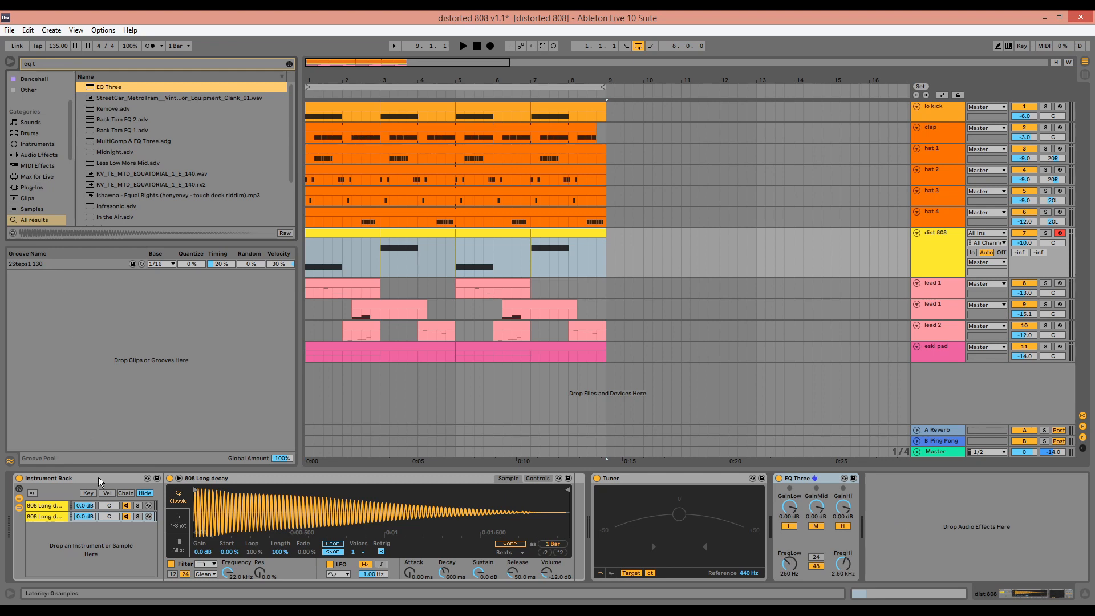
# Rename the first Instrument Rack chain as sub and the second chain as top.
pyautogui.click(63, 506)
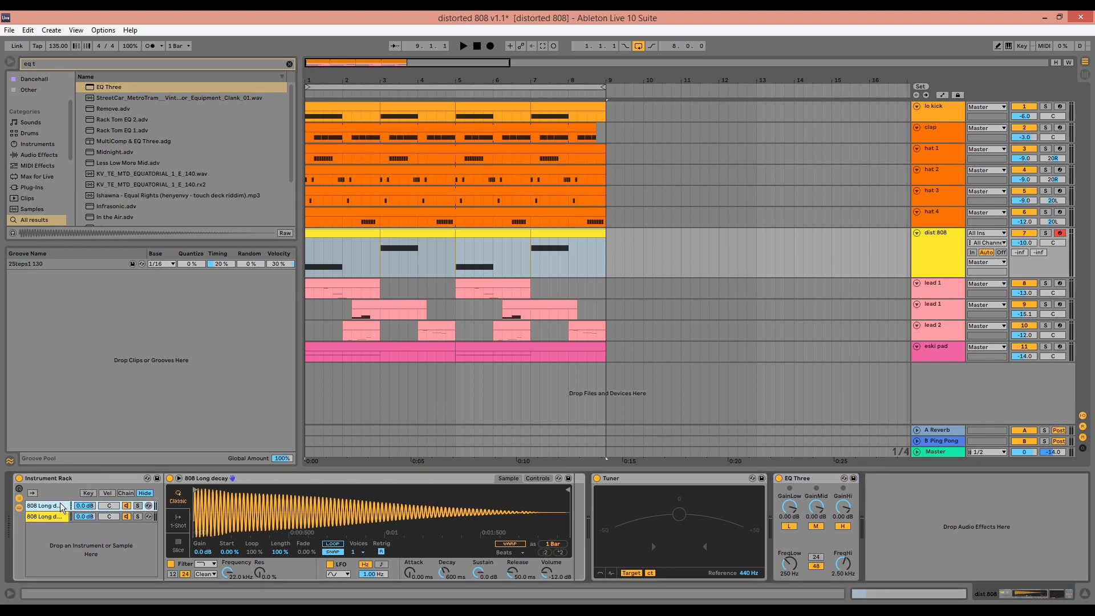
pyautogui.hotkey('ctrl', 'r')
pyautogui.write('ub')
pyautogui.press('BackSpace')
pyautogui.press('BackSpace')
pyautogui.write('s')
pyautogui.press('Return')
pyautogui.press('Down')
pyautogui.hotkey('ctrl', 'r')
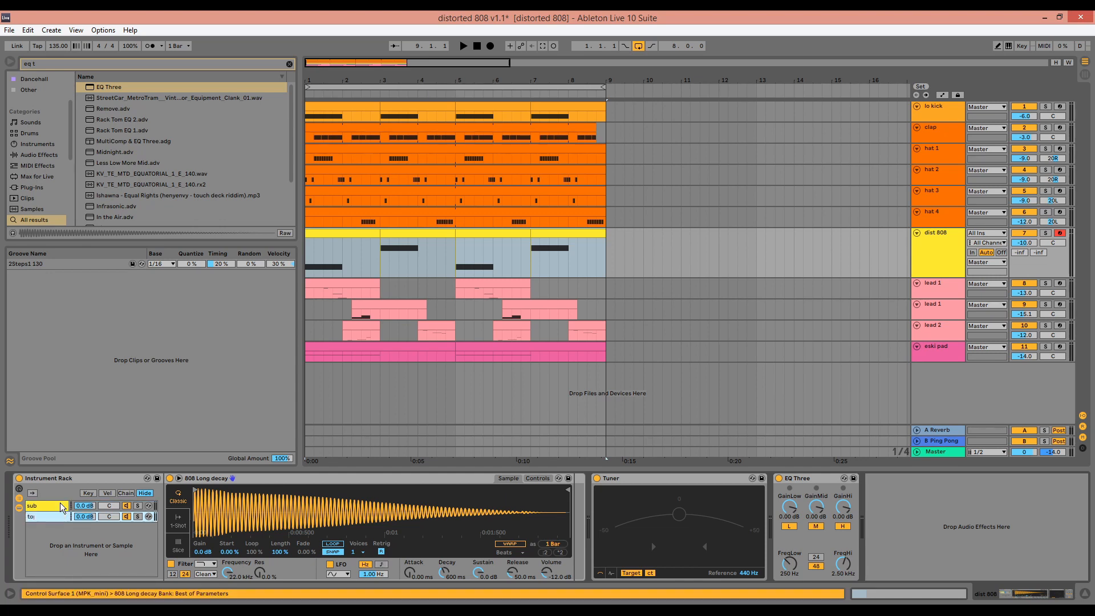
pyautogui.write('top')
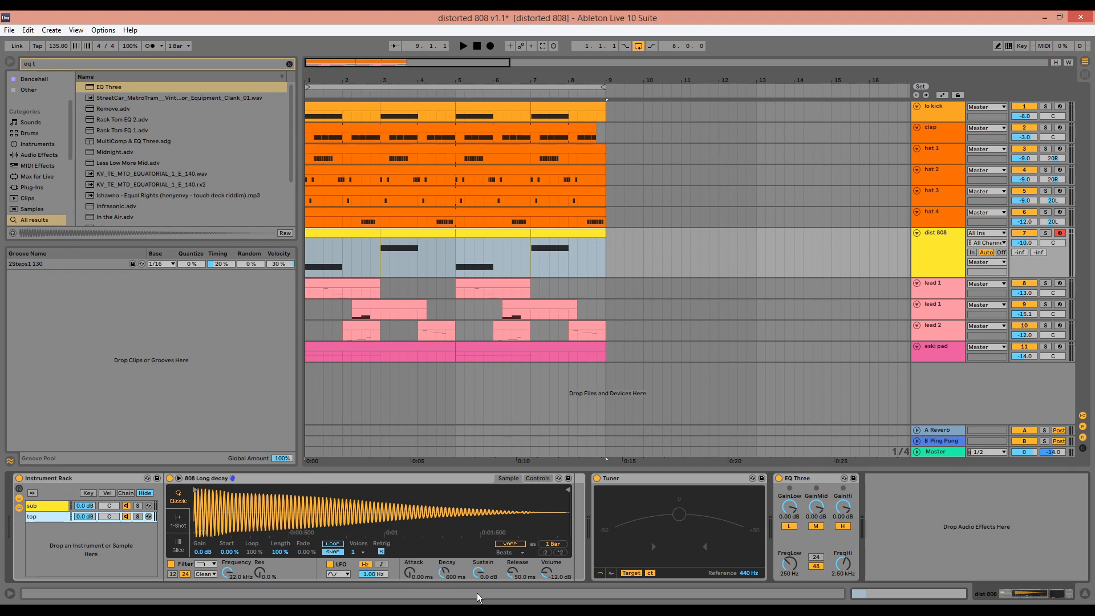
# Set EQ Three's low frequency to 100 Hz and high frequency to 700 Hz, and place it in both the top and sub chains.
pyautogui.click(787, 574)
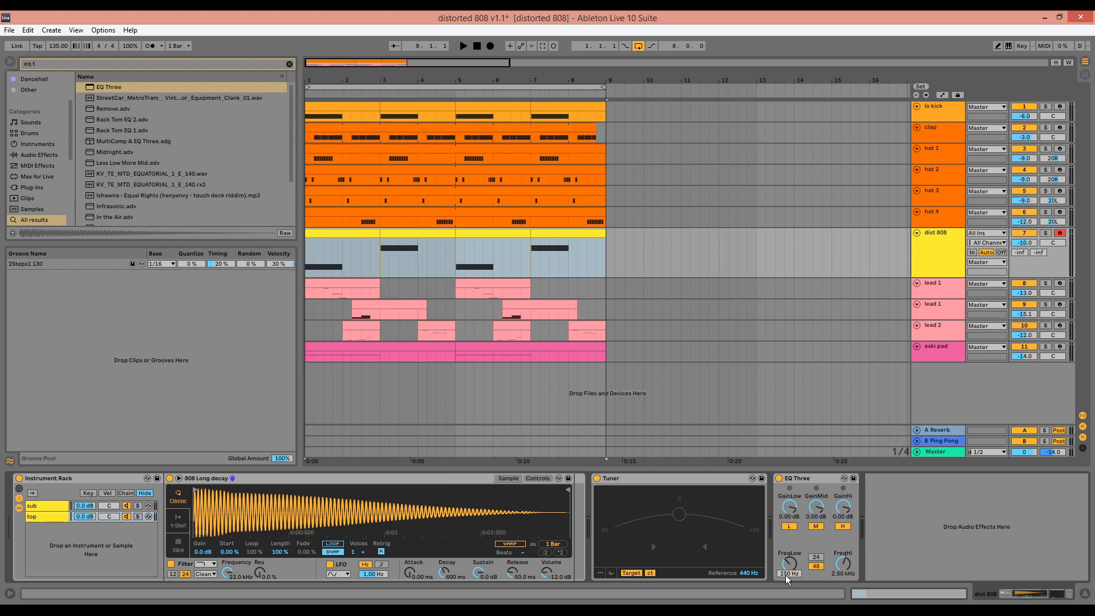
pyautogui.write('100')
pyautogui.press('Return')
pyautogui.write('700')
pyautogui.press('Return')
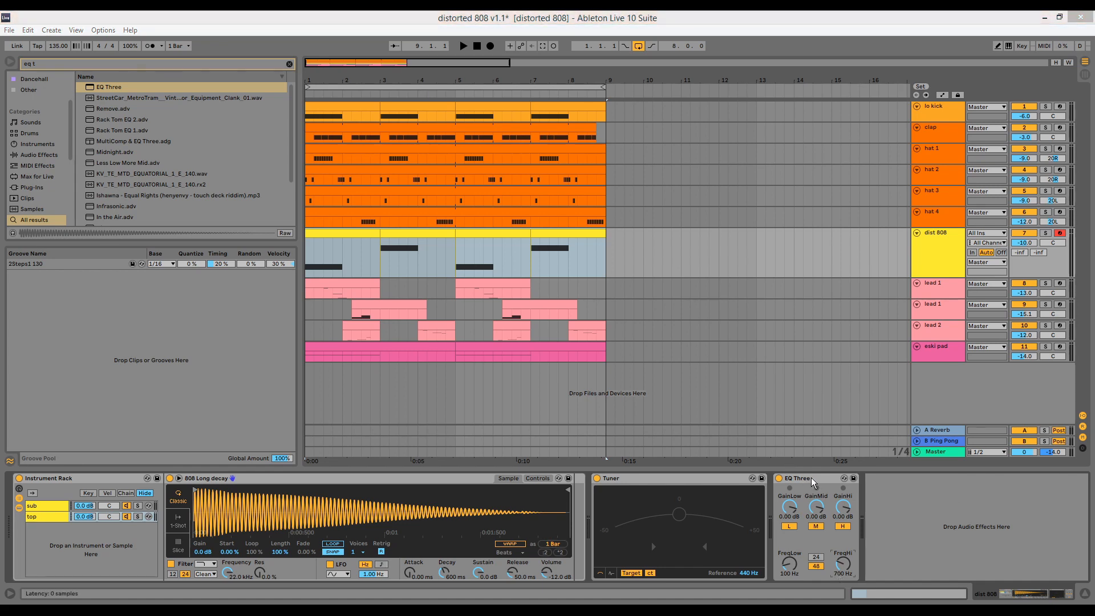
pyautogui.moveTo(813, 482); pyautogui.dragTo(576, 500)
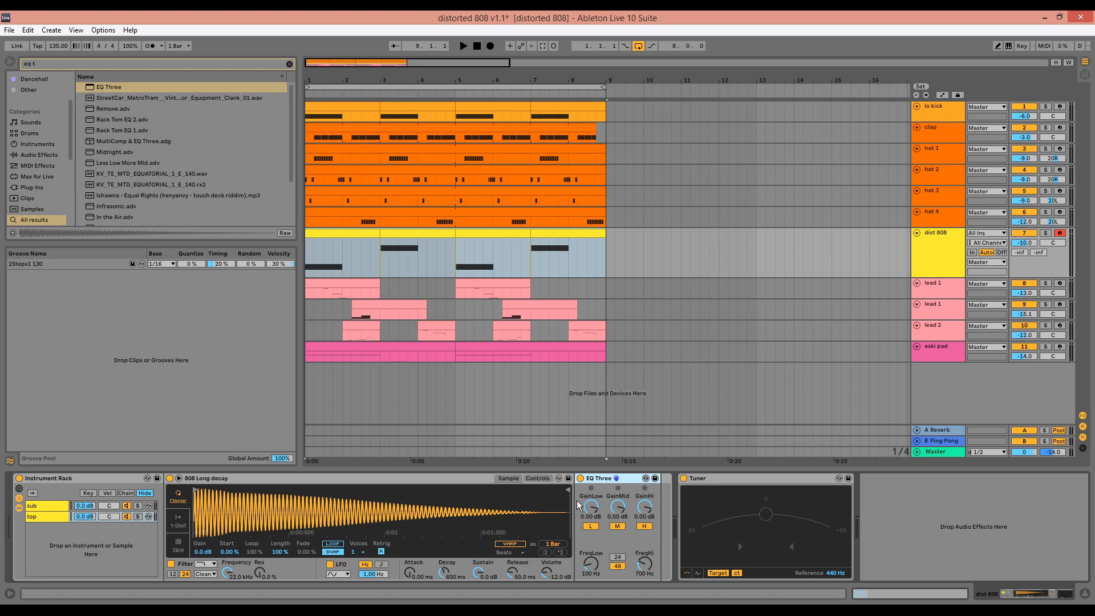
pyautogui.moveTo(620, 485); pyautogui.dragTo(52, 509)
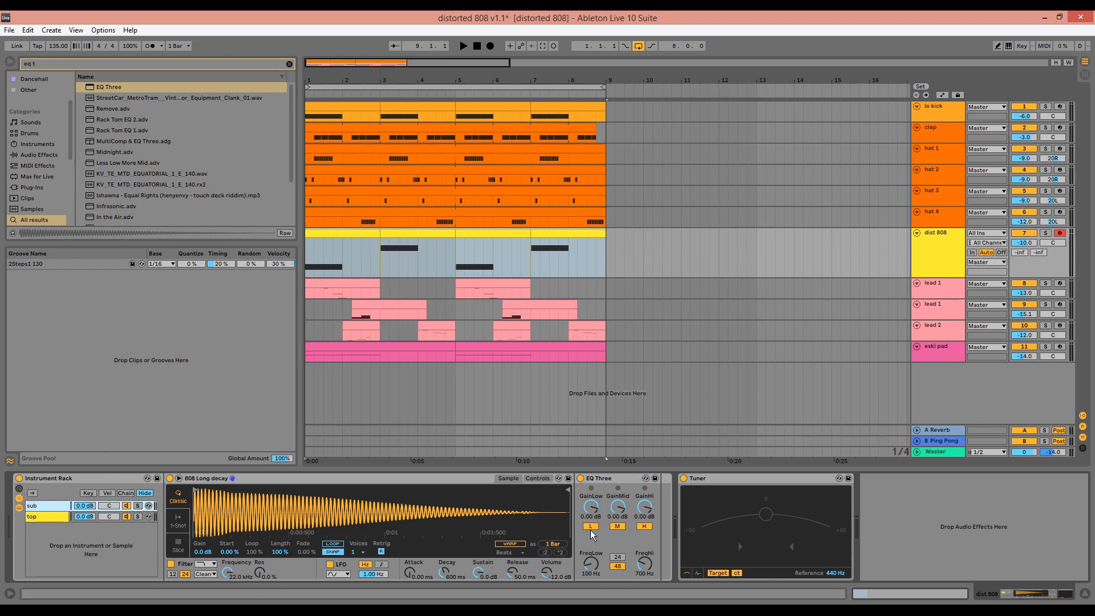
# Turn off EQ Three's mid and high bands in the sub chain and its low band in the top chain.
pyautogui.click(617, 527)
pyautogui.click(618, 527)
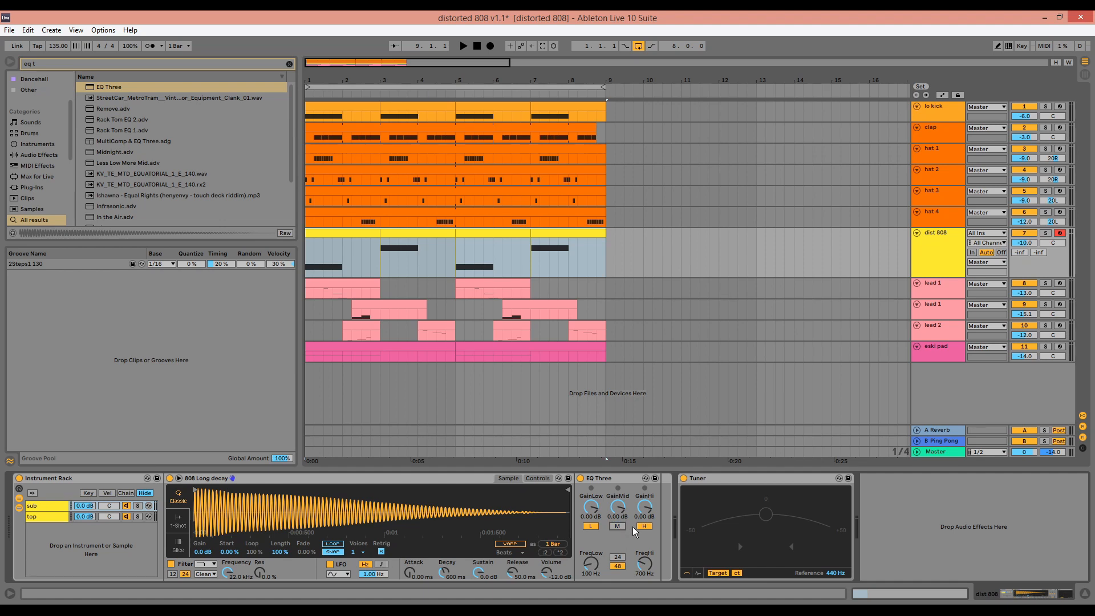
pyautogui.click(644, 526)
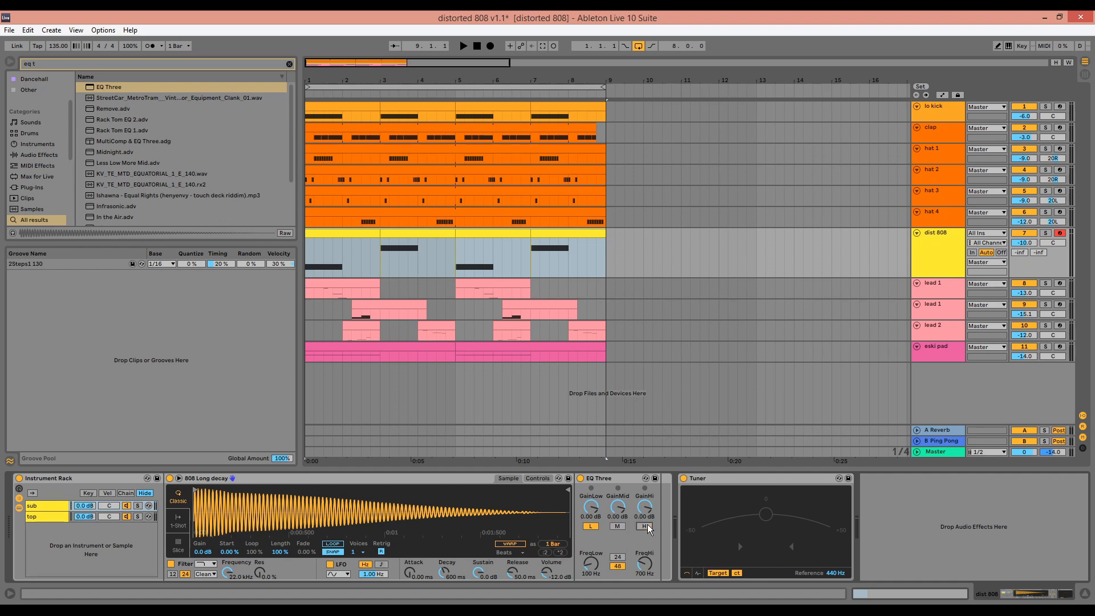
pyautogui.click(39, 517)
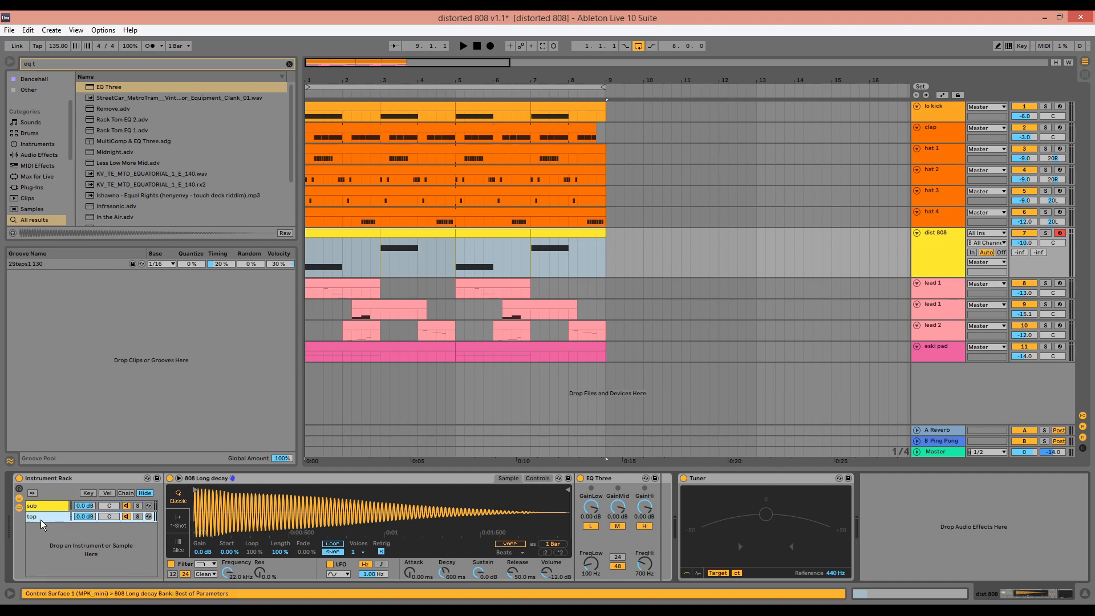
pyautogui.click(590, 528)
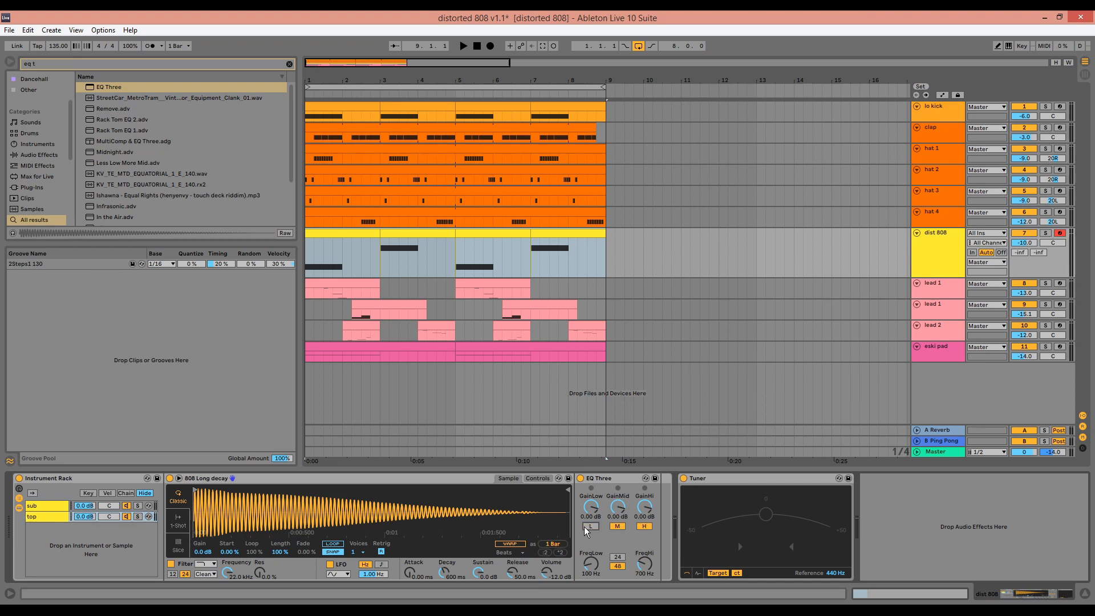
pyautogui.click(591, 525)
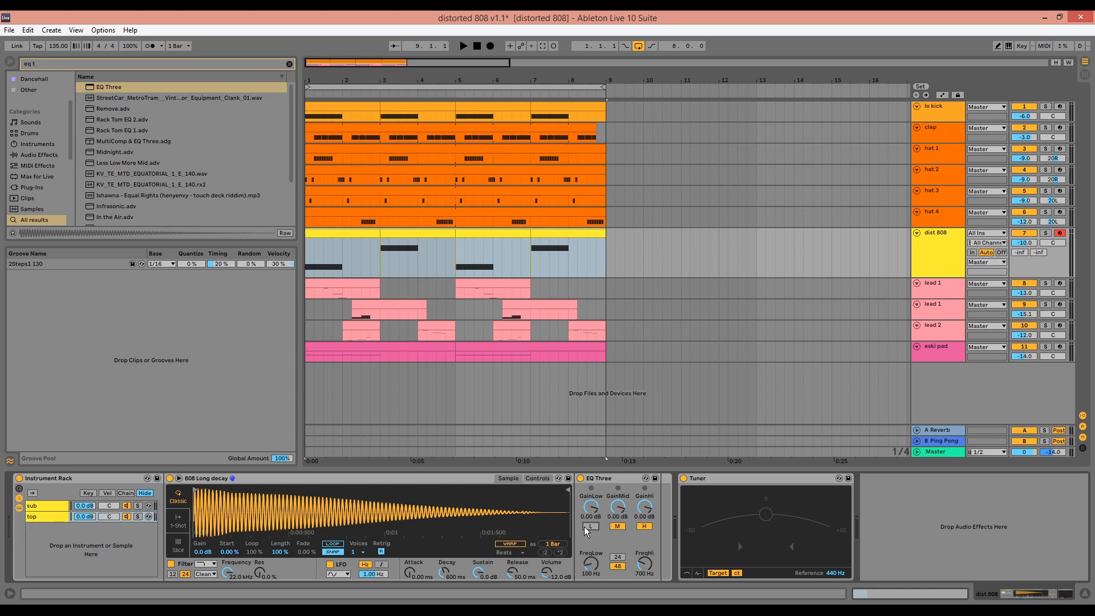
pyautogui.click(49, 507)
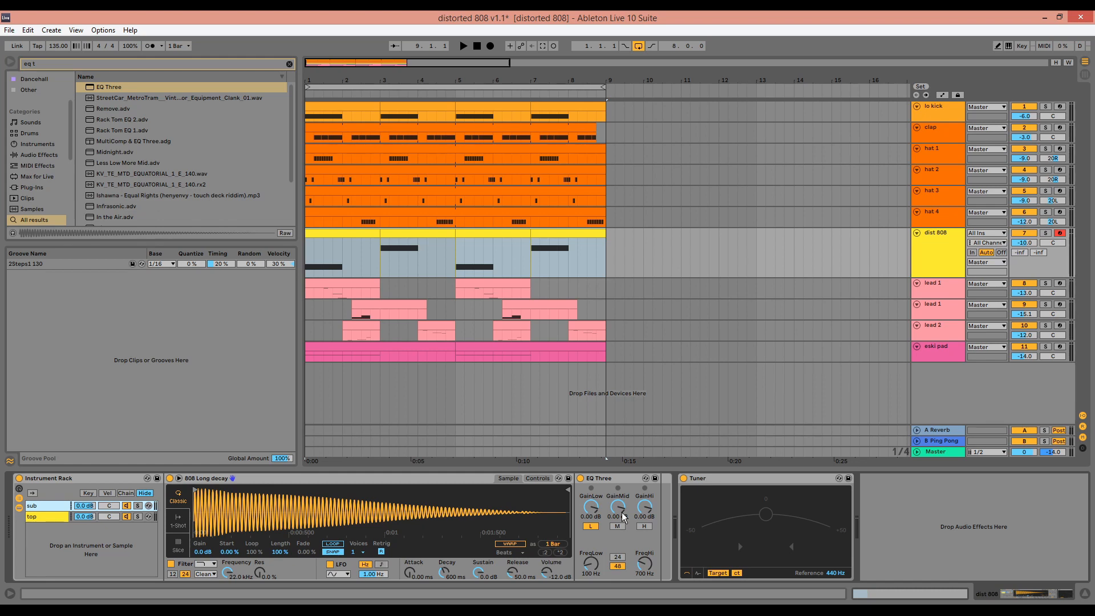
# Group the top chain's EQ Three into an Audio Effect Rack and duplicate the chain inside that rack.
pyautogui.click(48, 517)
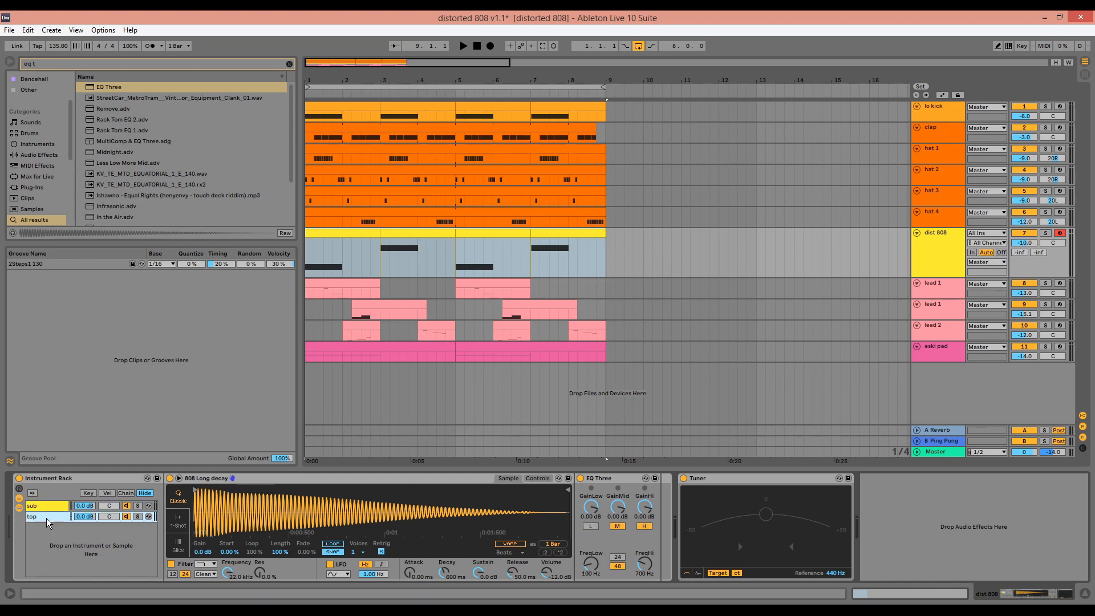
pyautogui.click(622, 482)
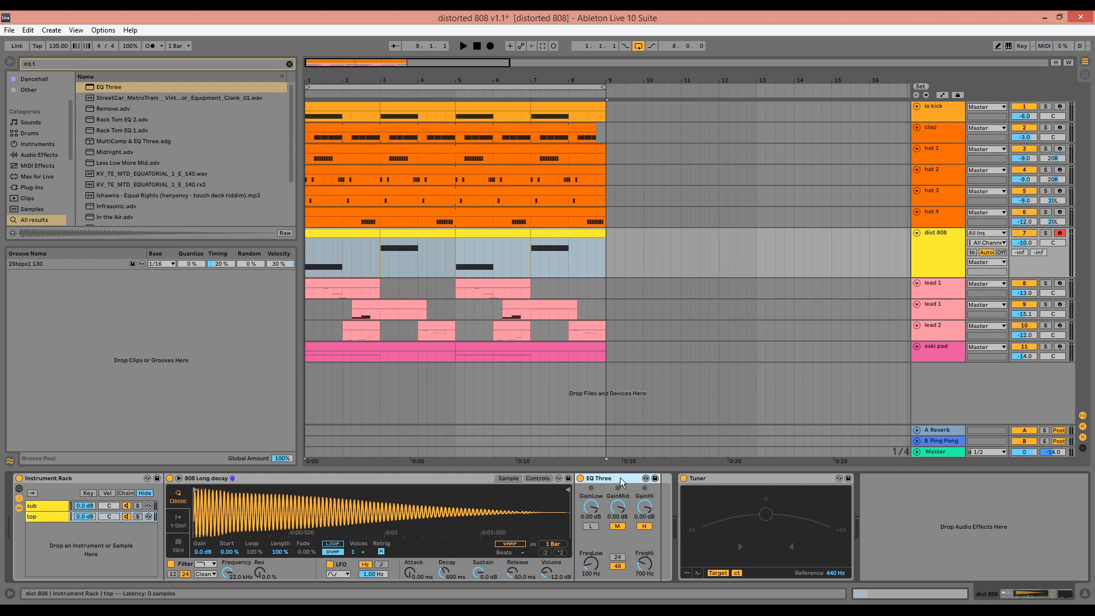
pyautogui.hotkey('ctrl', 'g')
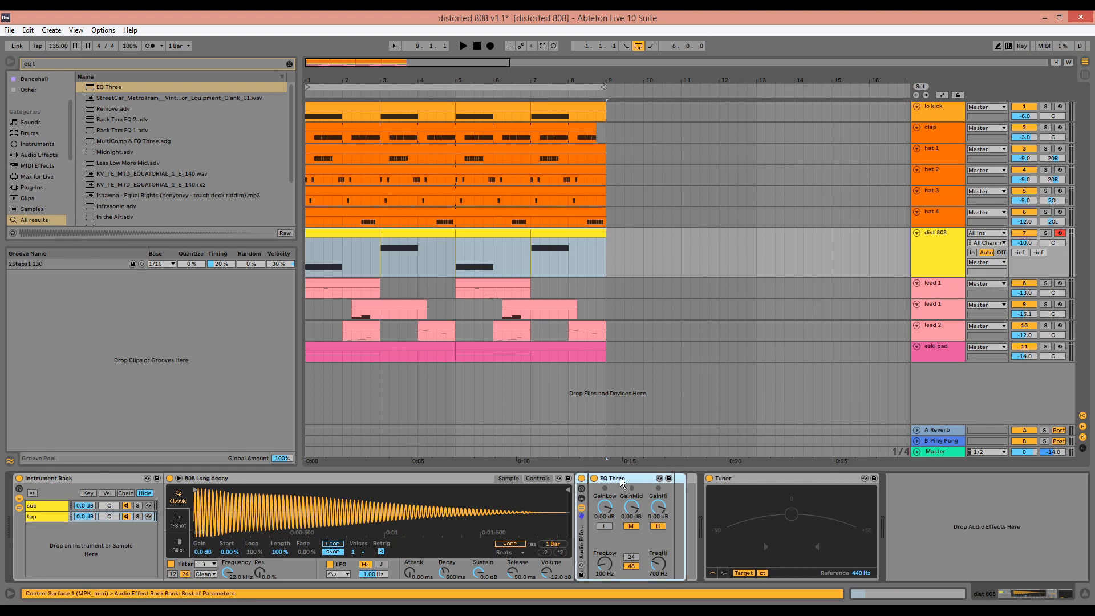
pyautogui.click(581, 497)
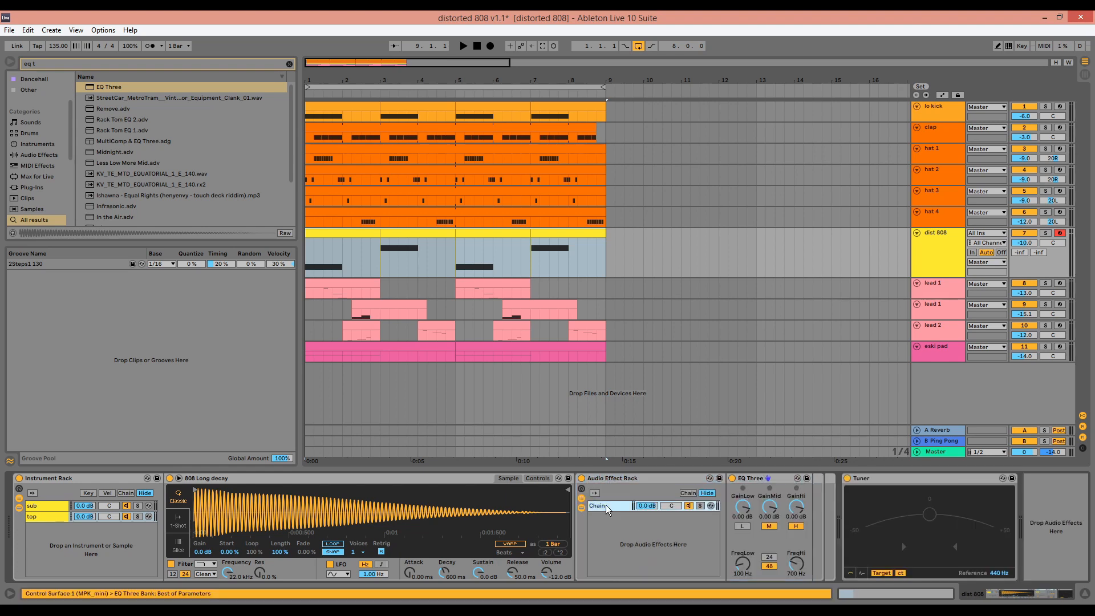
pyautogui.hotkey('ctrl', 'd')
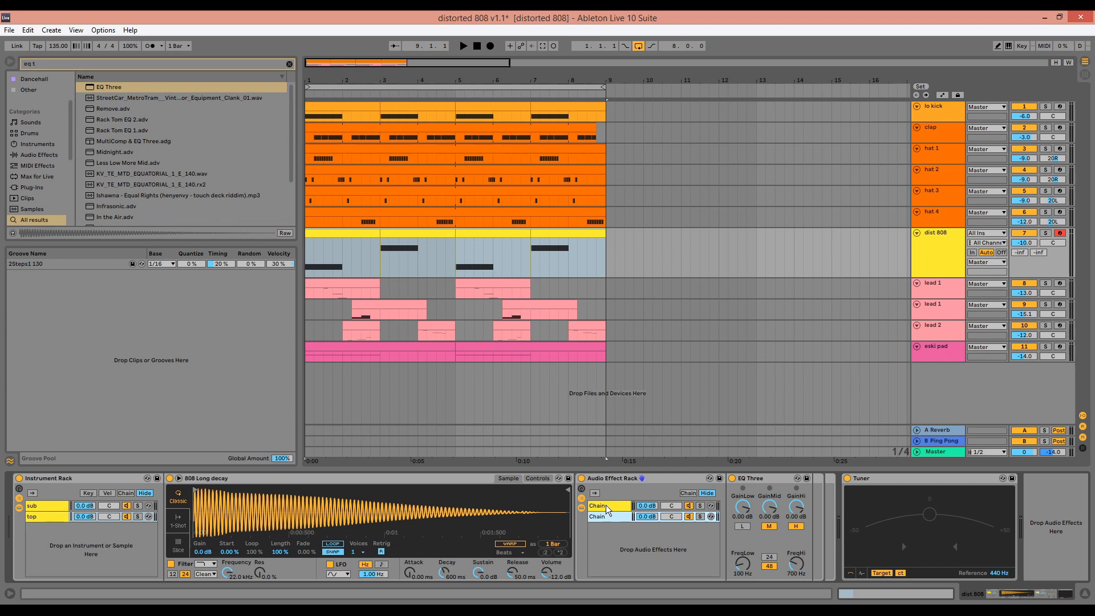
# Rename the two Audio Effect Rack chains as mid and high.
pyautogui.click(608, 506)
pyautogui.hotkey('ctrl', 'r')
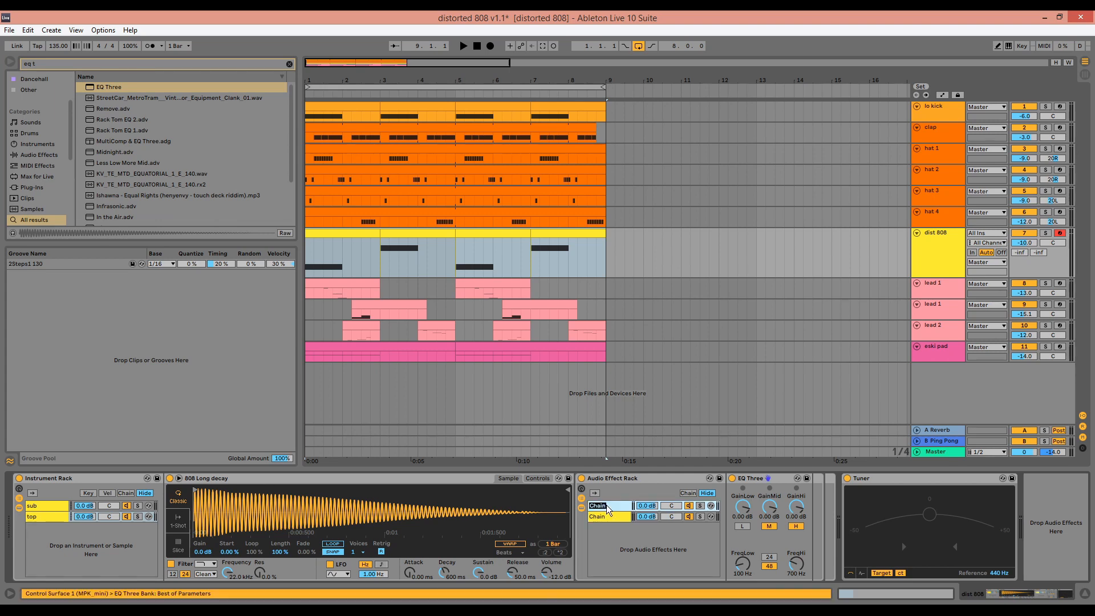
pyautogui.write('mid')
pyautogui.press('Return')
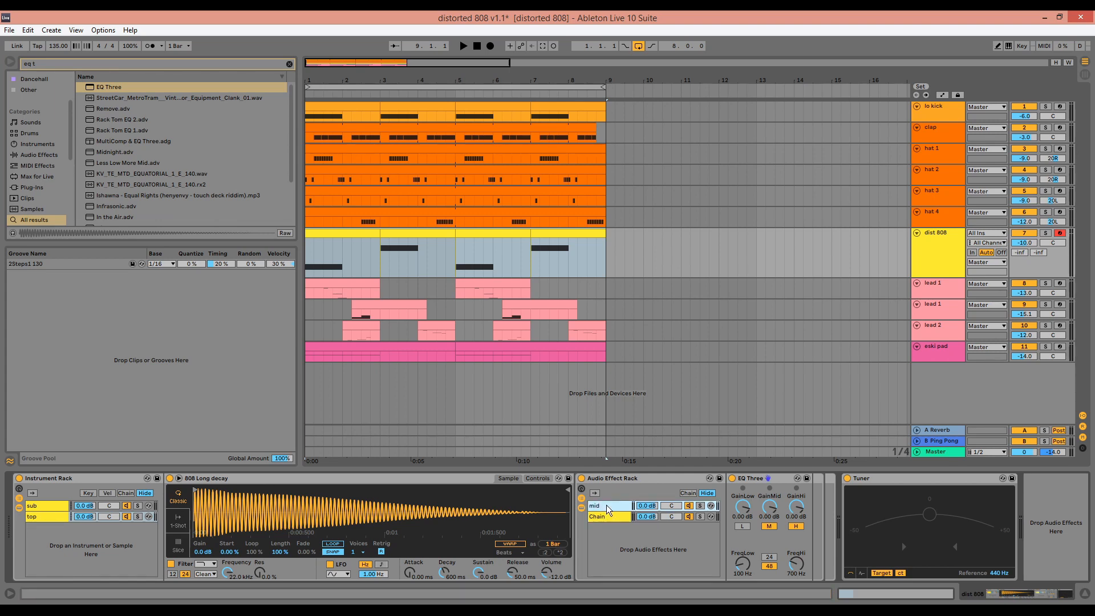
pyautogui.click(613, 518)
pyautogui.hotkey('ctrl', 'r')
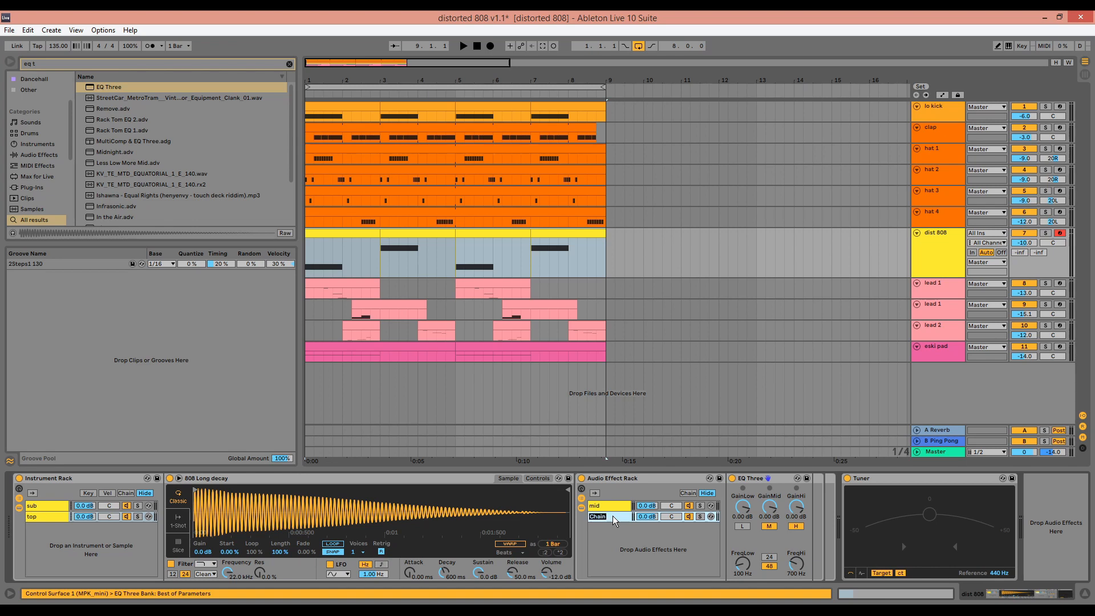
pyautogui.write('high')
pyautogui.press('Return')
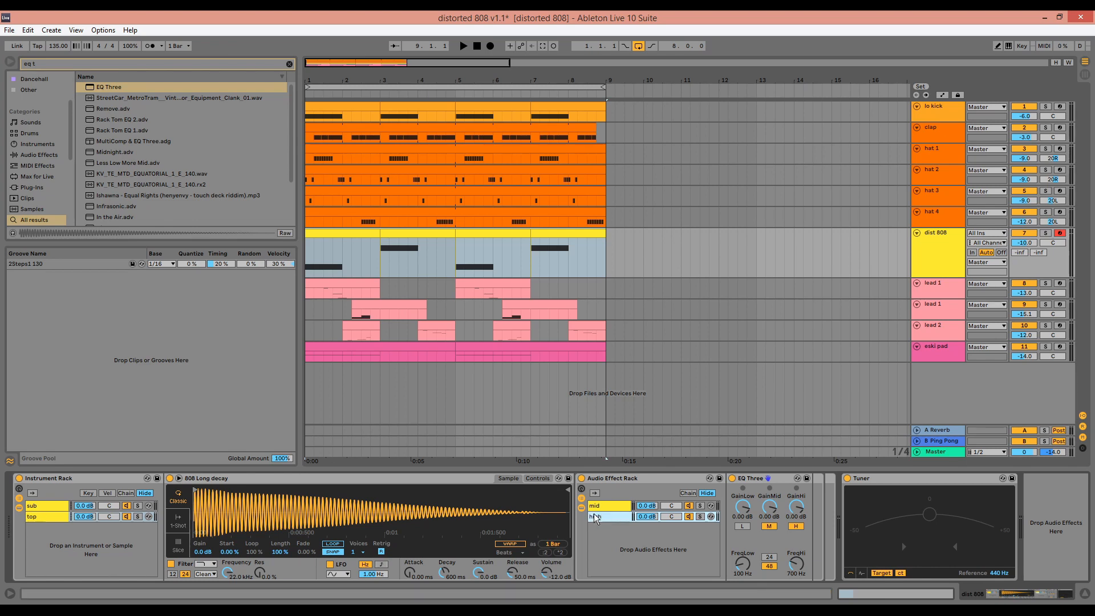
# Turn off EQ Three's high band in the mid chain and its mid band in the high chain.
pyautogui.click(607, 506)
pyautogui.click(795, 526)
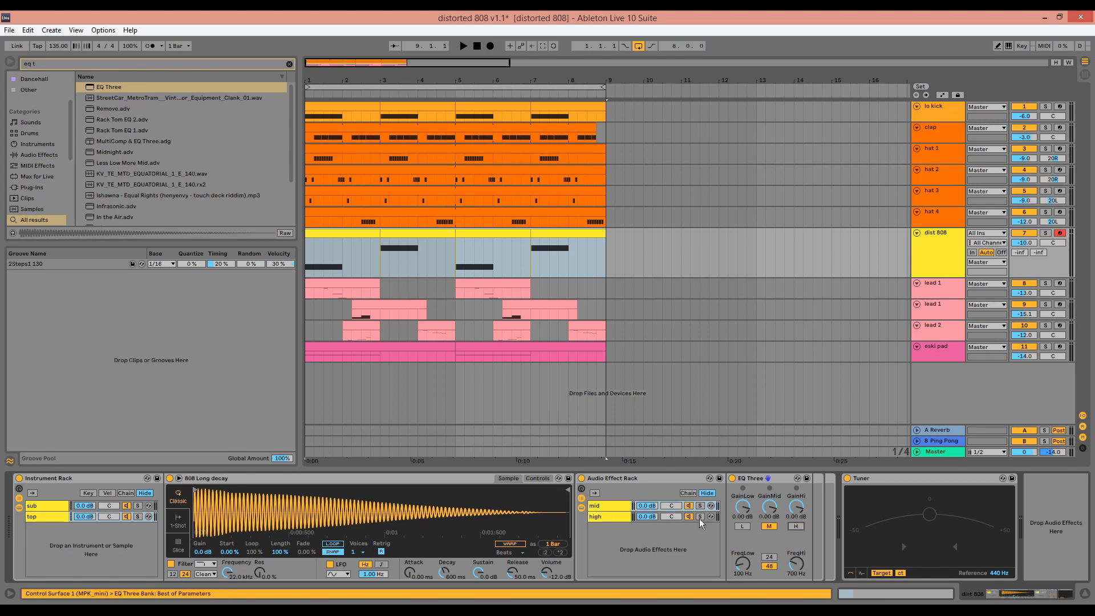
pyautogui.click(621, 518)
pyautogui.click(769, 527)
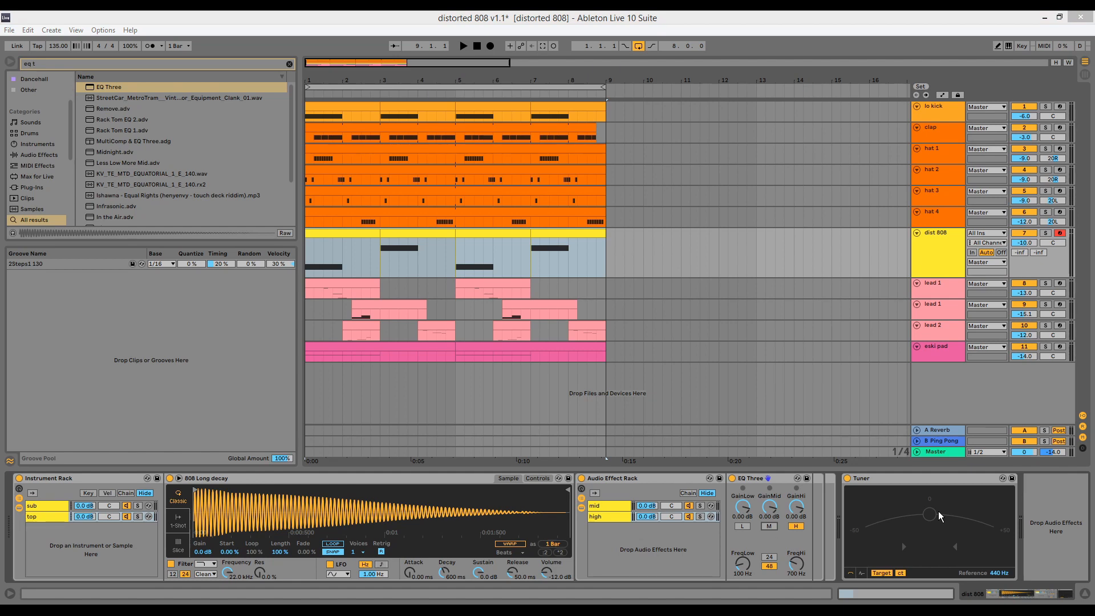
# Find Compressor in the browser and add it to the sub chain before EQ Three.
pyautogui.click(66, 508)
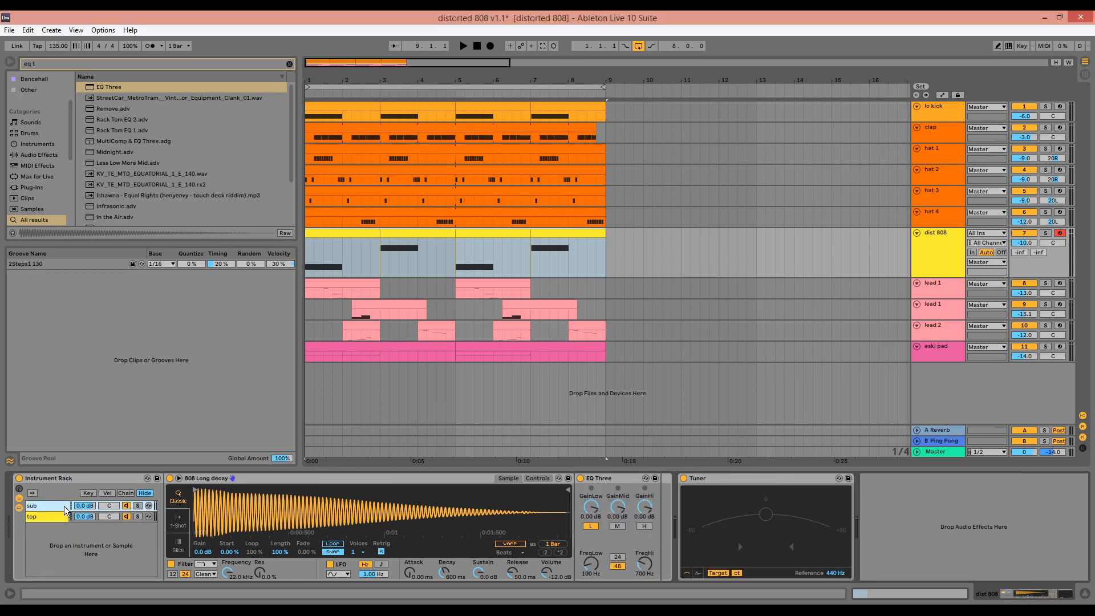
pyautogui.hotkey('ctrl', 'f')
pyautogui.write('co')
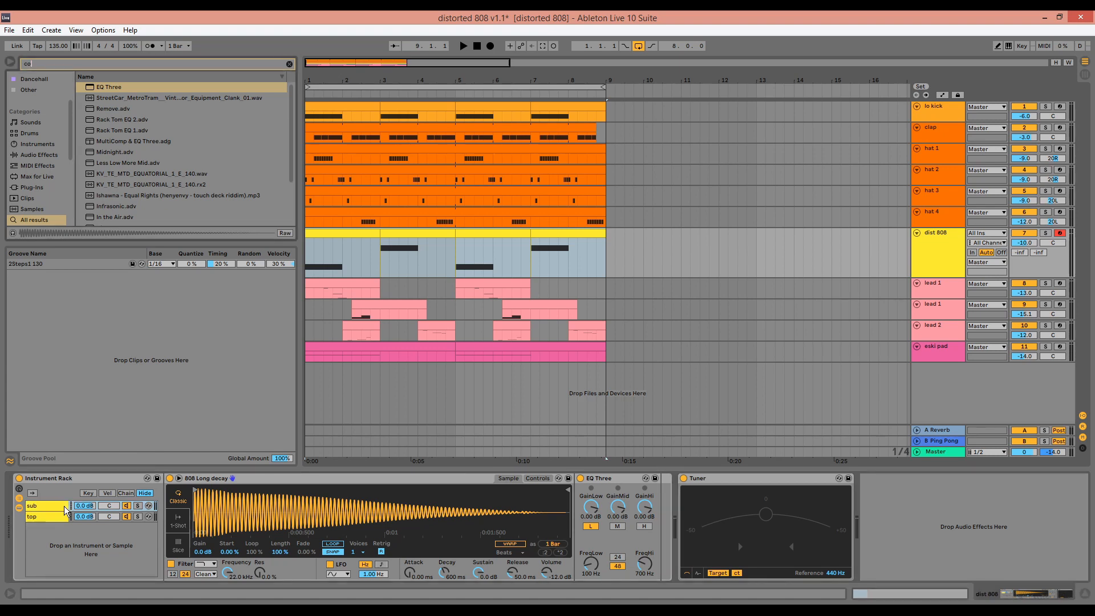
pyautogui.write('mpress')
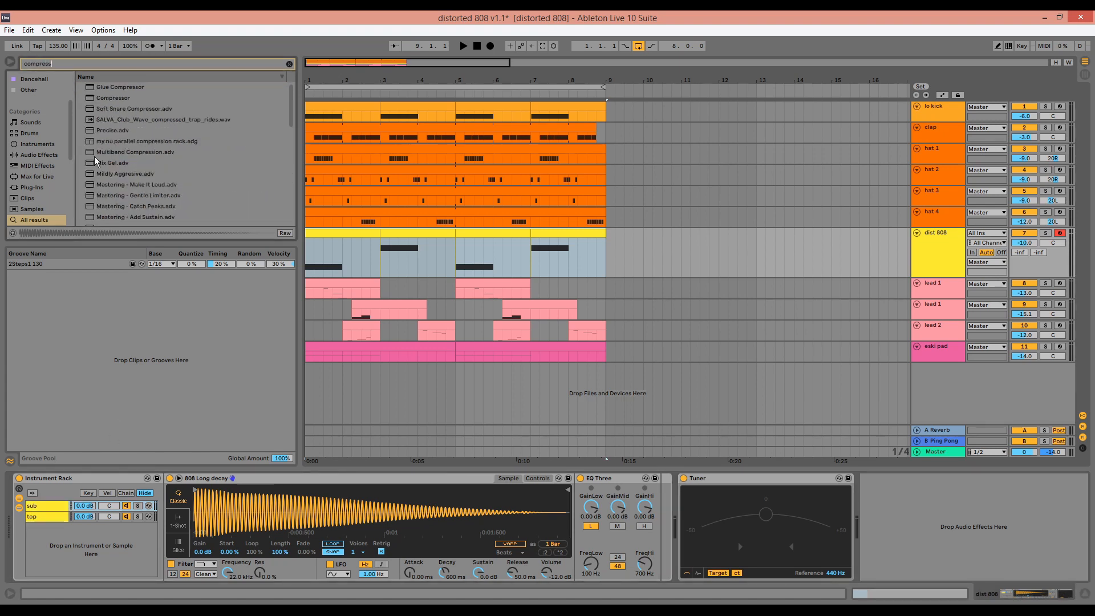
pyautogui.moveTo(106, 98); pyautogui.dragTo(591, 501)
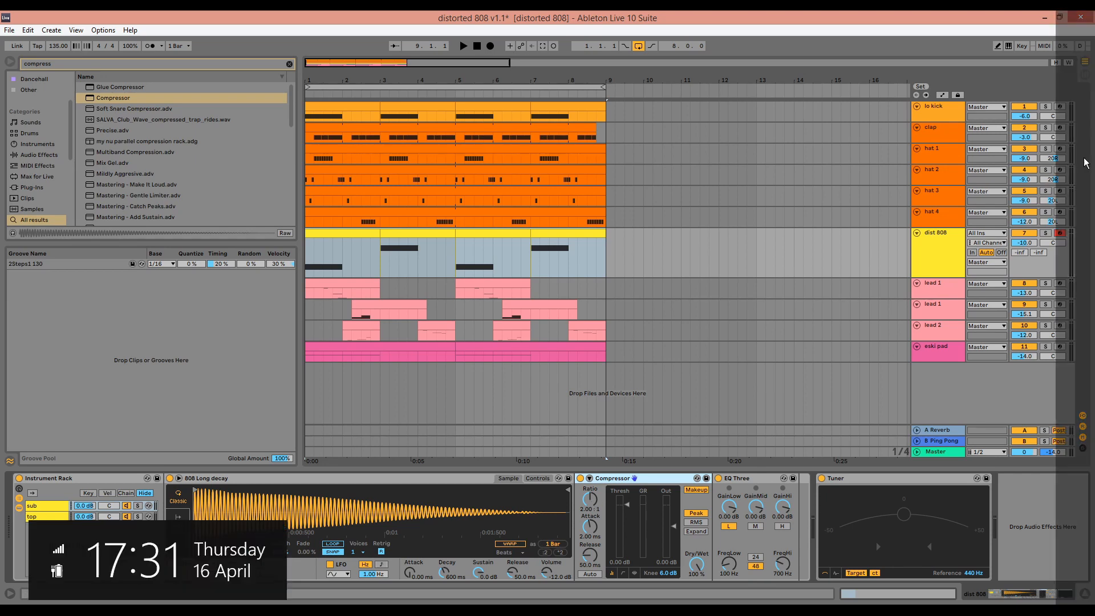
# Solo the dist 808 track and its sub chain, and set the Compressor to makeup off, auto release on and 0.46 ms attack.
pyautogui.click(1045, 233)
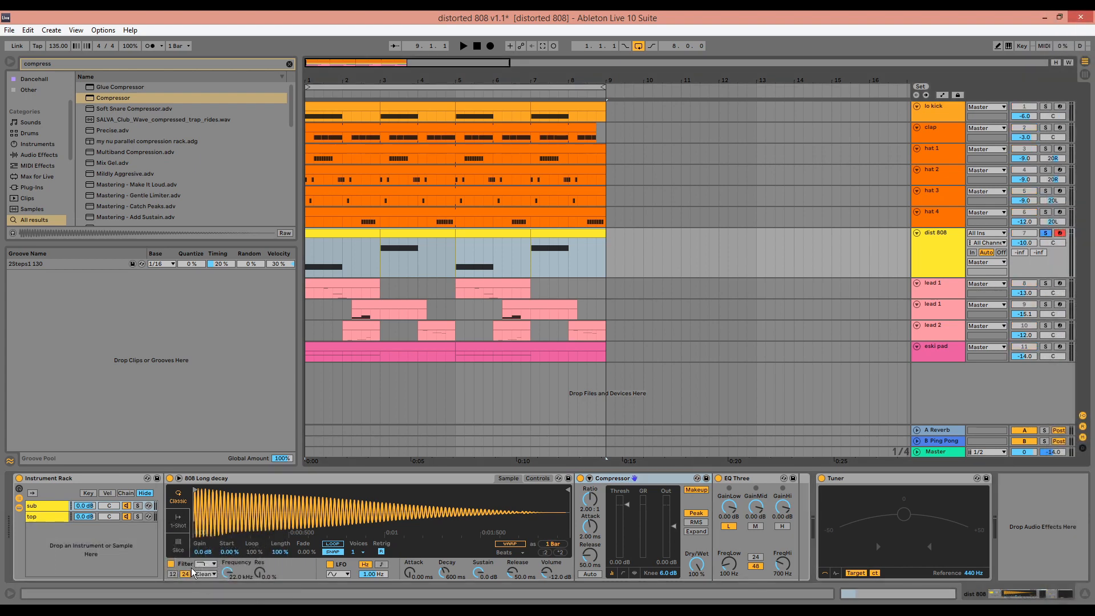
pyautogui.click(138, 506)
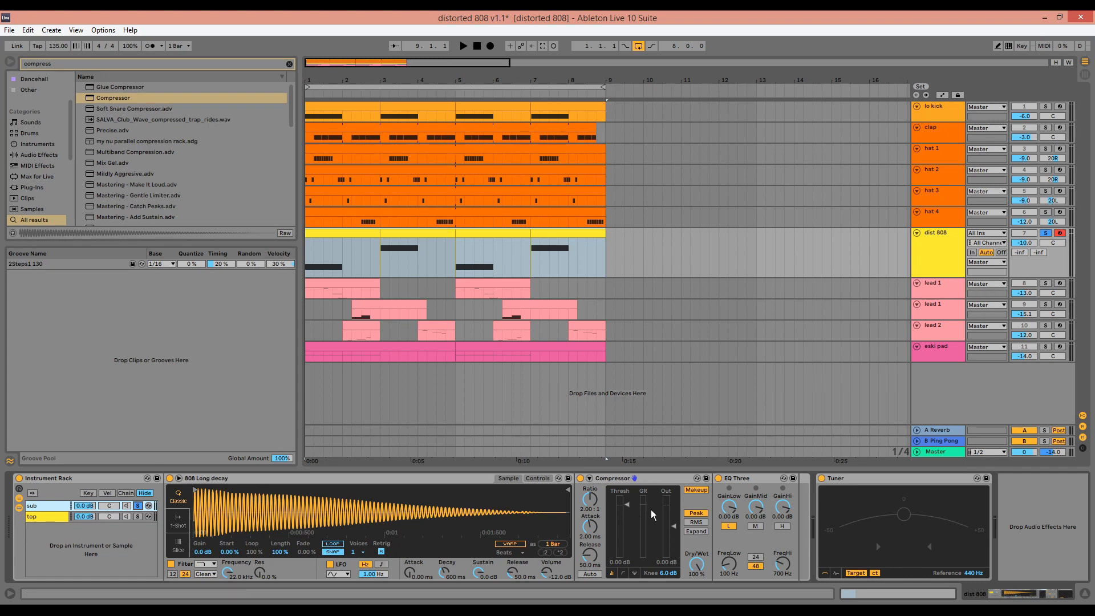
pyautogui.click(692, 490)
pyautogui.click(590, 575)
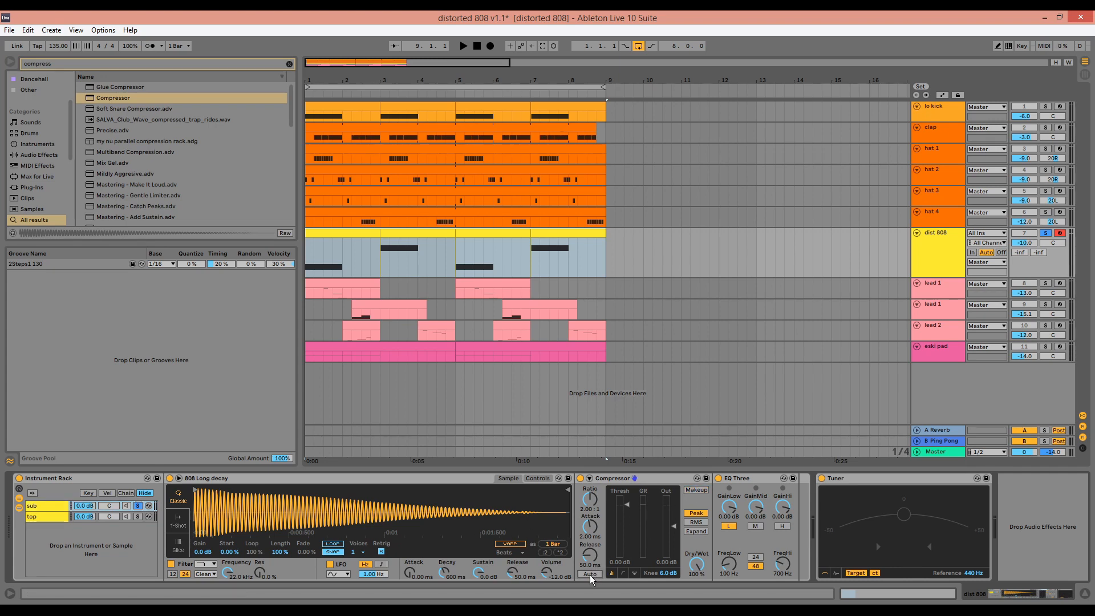
pyautogui.moveTo(592, 527); pyautogui.dragTo(592, 545)
# Play back the soloed sub while setting the Compressor's threshold to -15.3 dB and its output gain to 3.83 dB.
pyautogui.press('space')
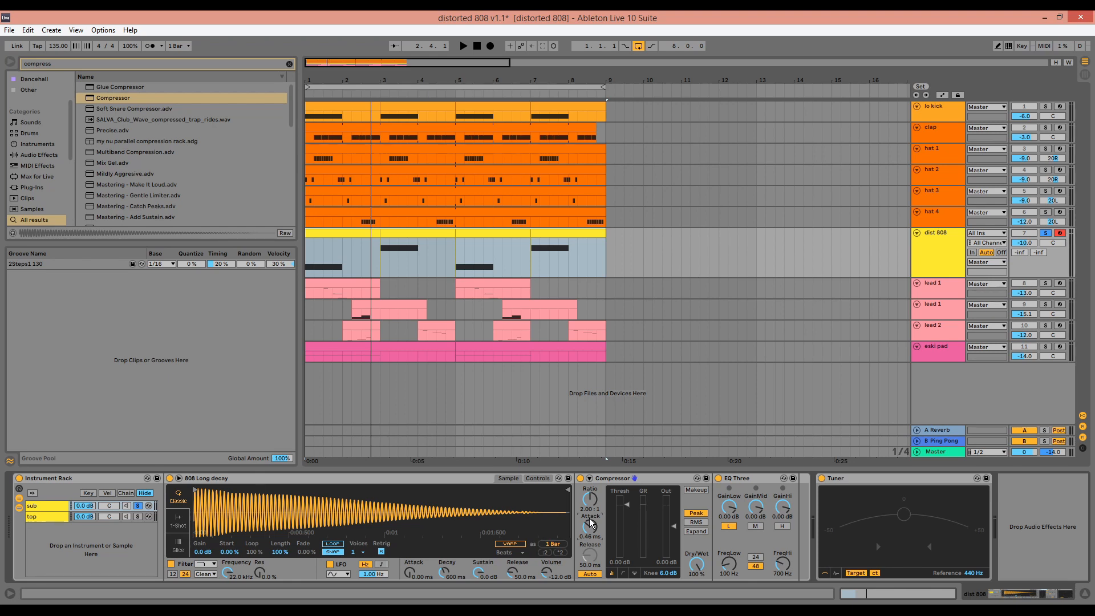
pyautogui.press('space')
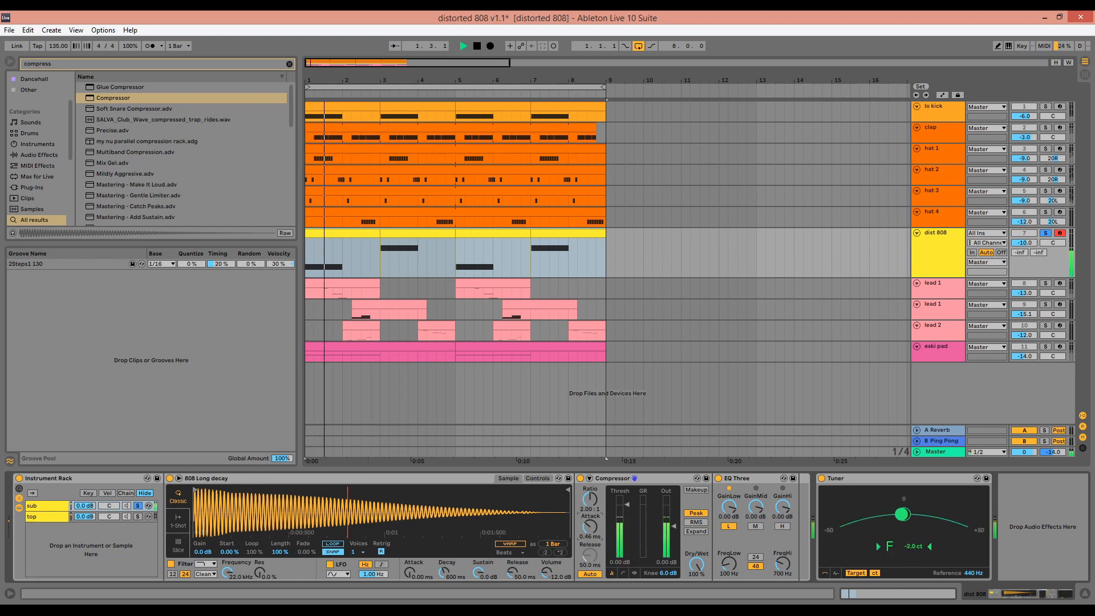
pyautogui.moveTo(626, 520); pyautogui.dragTo(670, 528)
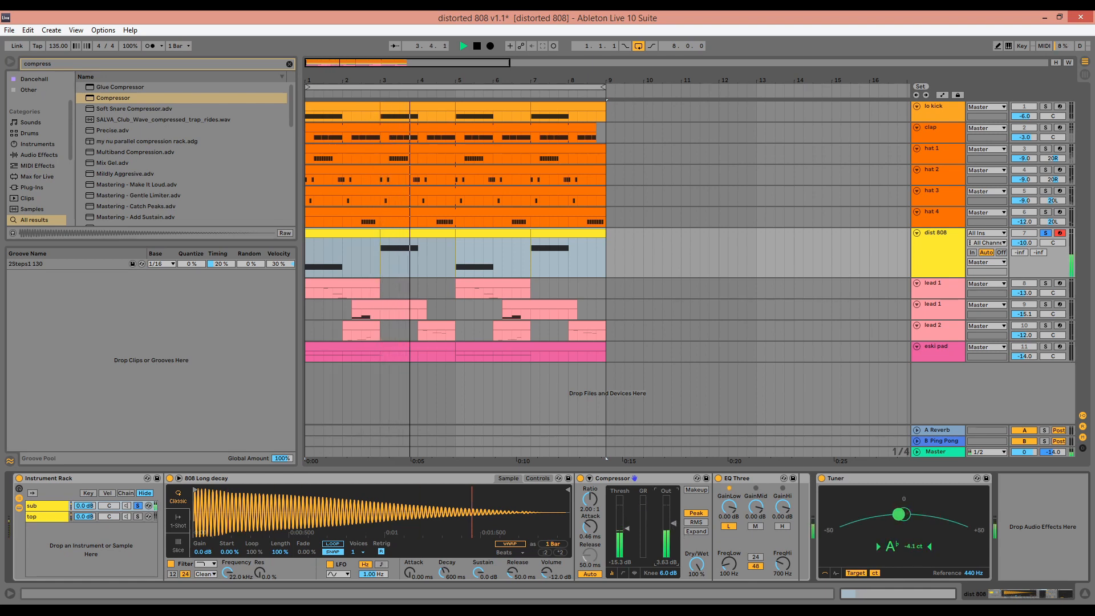
pyautogui.press('space')
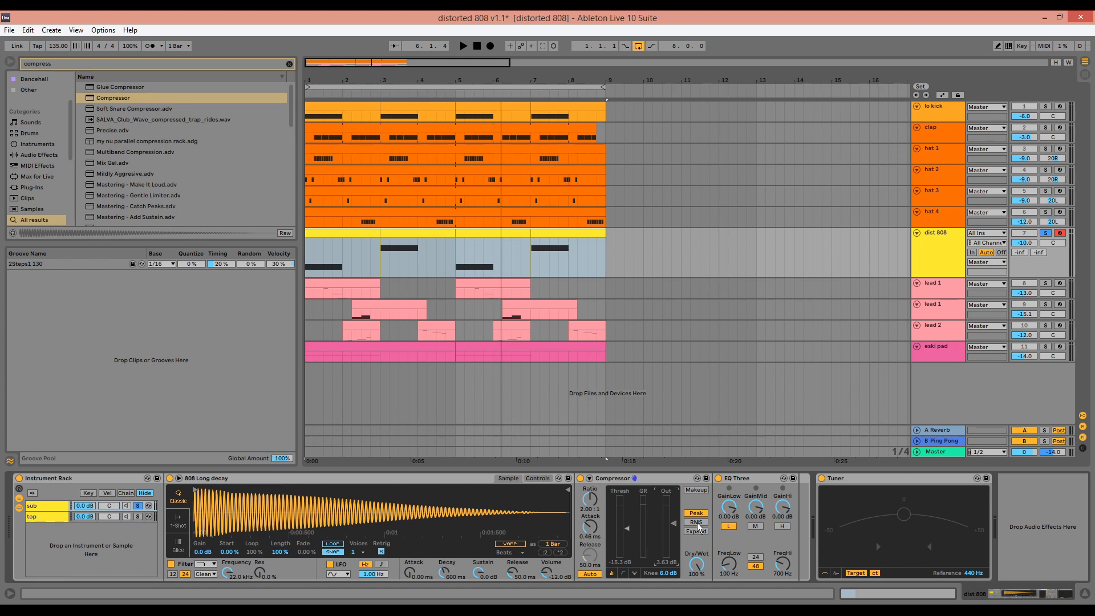
# Play back the soloed sub while comparing the Compressor's RMS and Peak detection modes, ending on Peak.
pyautogui.press('space')
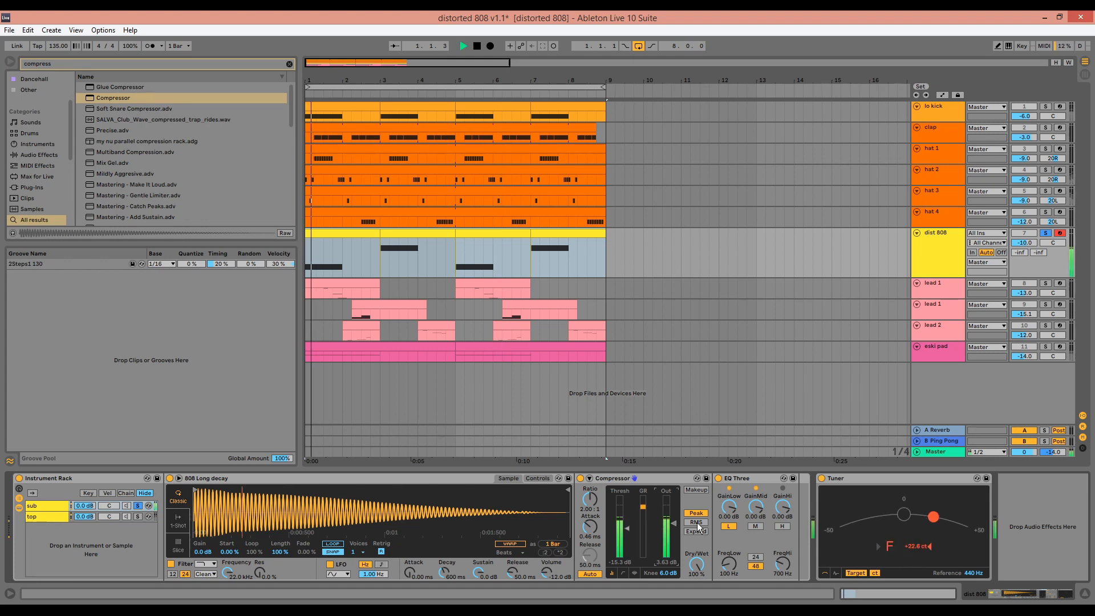
pyautogui.press('space')
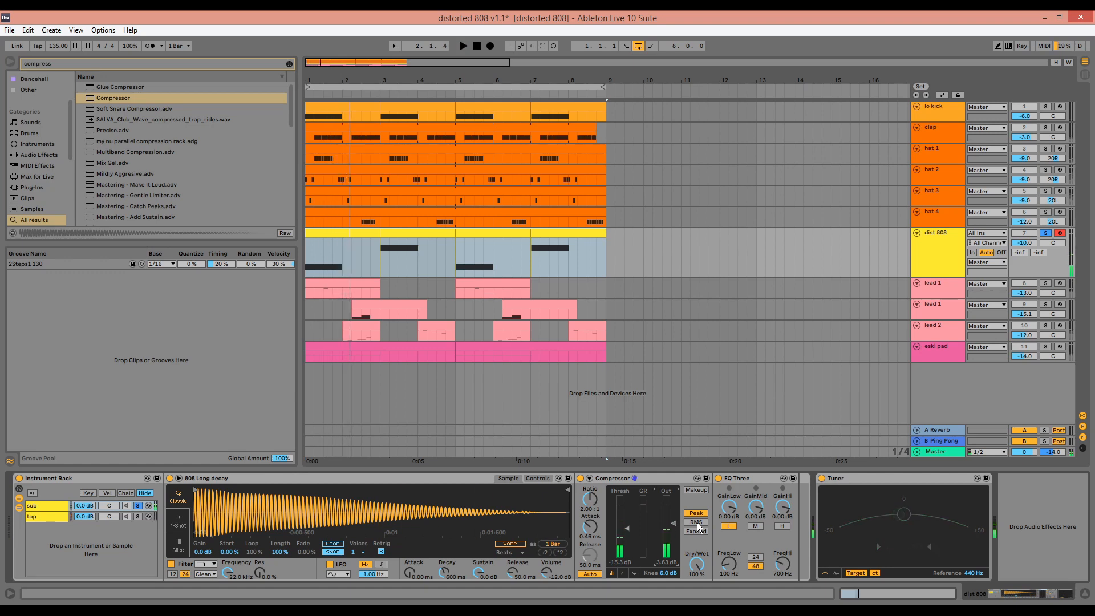
pyautogui.click(696, 523)
pyautogui.press('space')
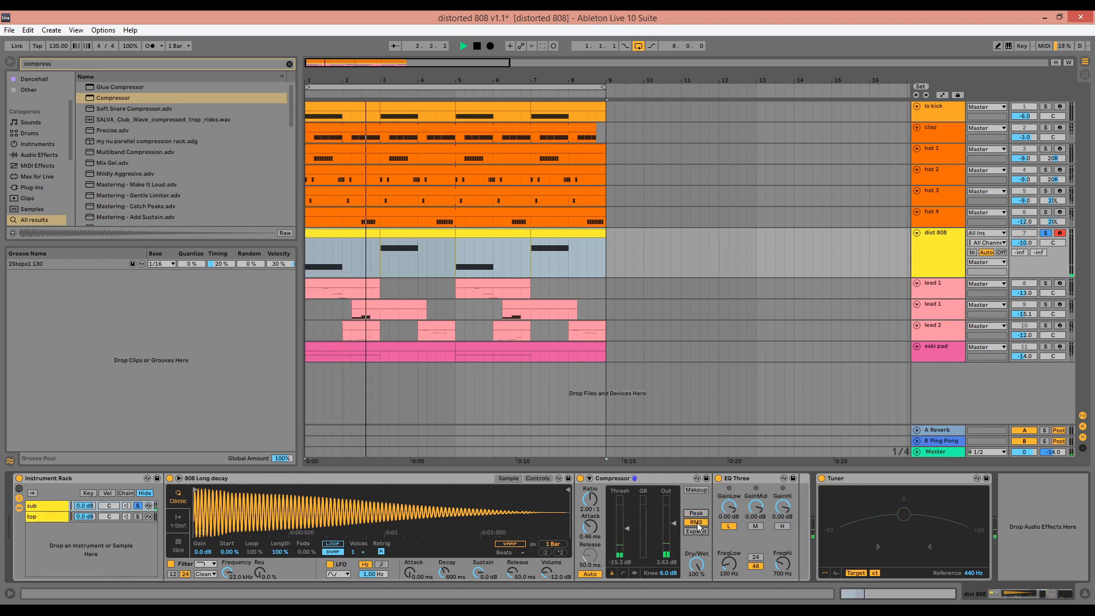
pyautogui.press('space')
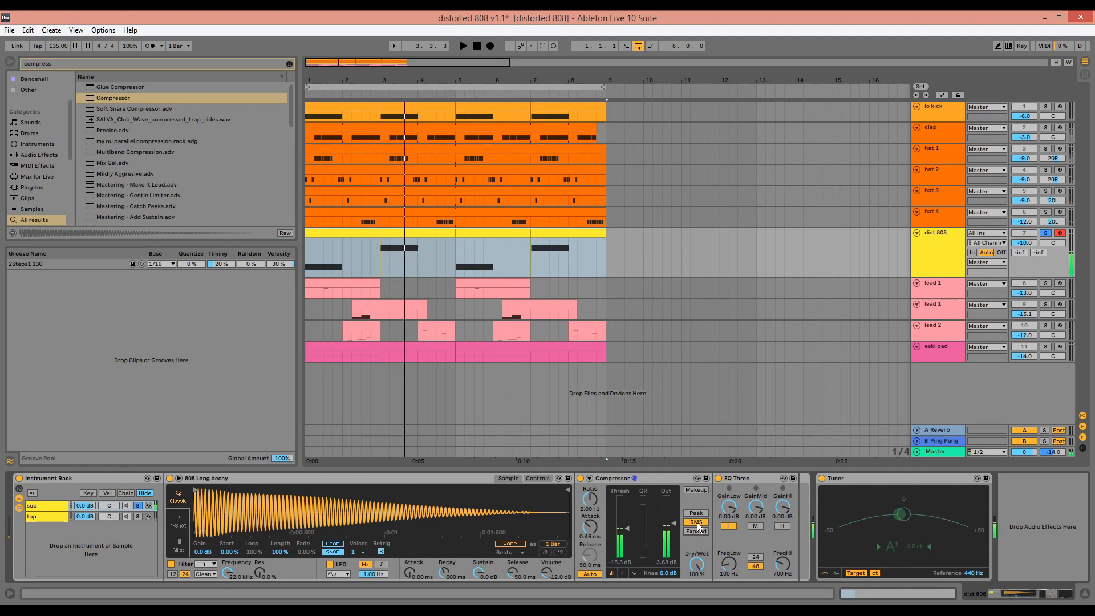
pyautogui.click(697, 516)
pyautogui.press('space')
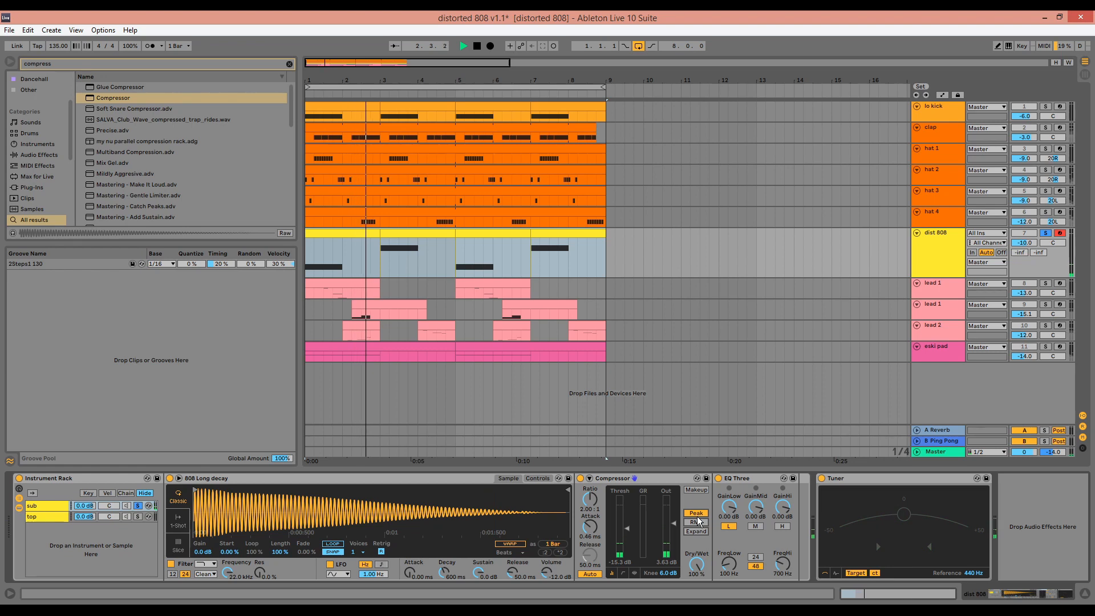
pyautogui.press('space')
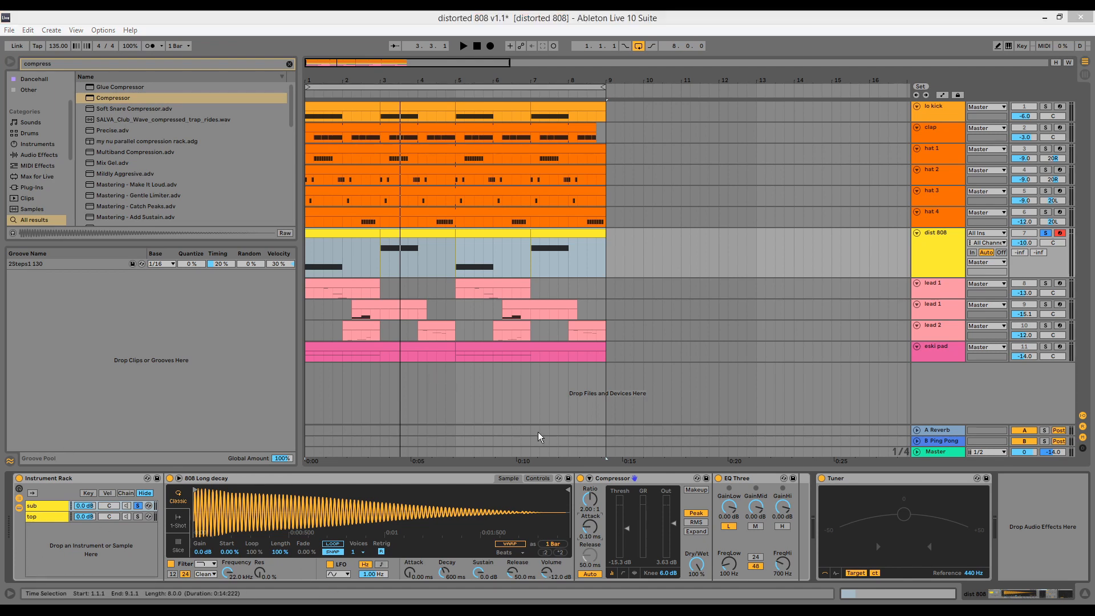
# Compare the soloed sub with its Compressor bypassed and enabled during playback, leaving the Compressor on.
pyautogui.click(581, 479)
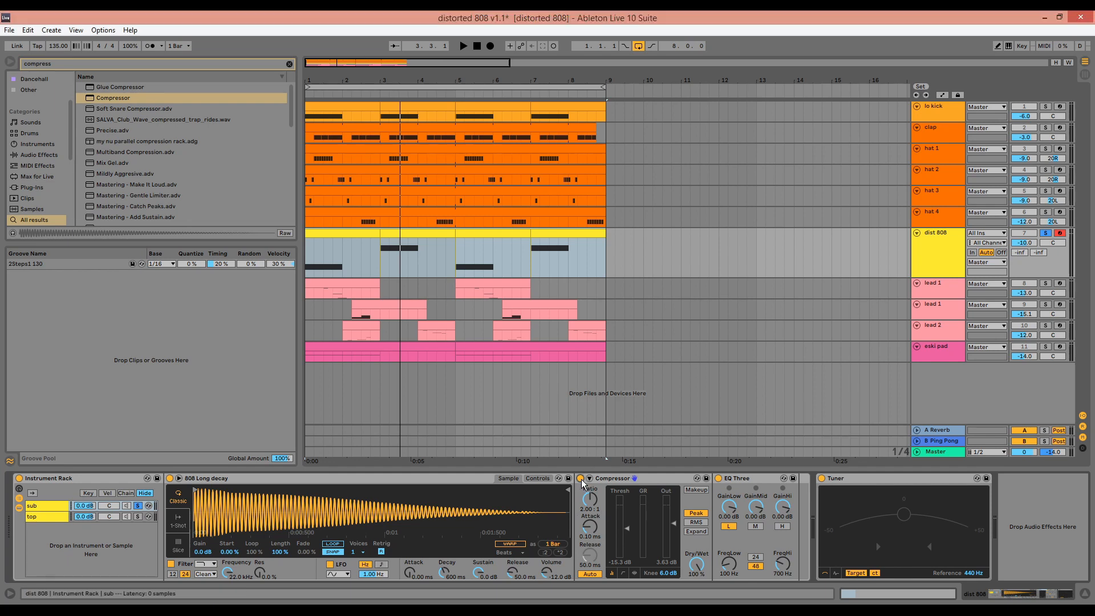
pyautogui.press('space')
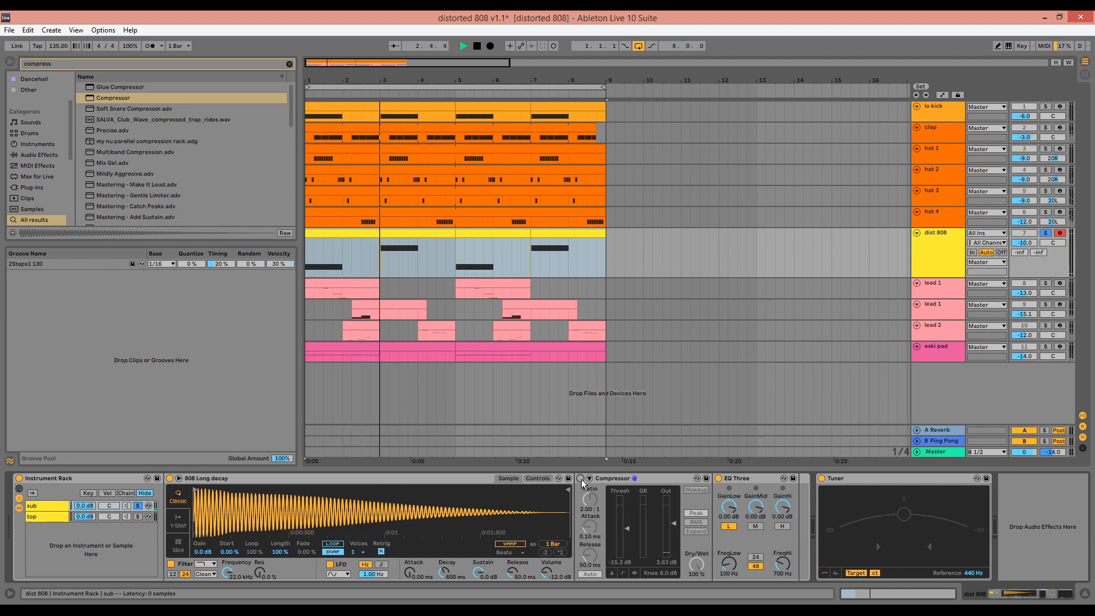
pyautogui.click(581, 479)
pyautogui.press('space')
pyautogui.press('space')
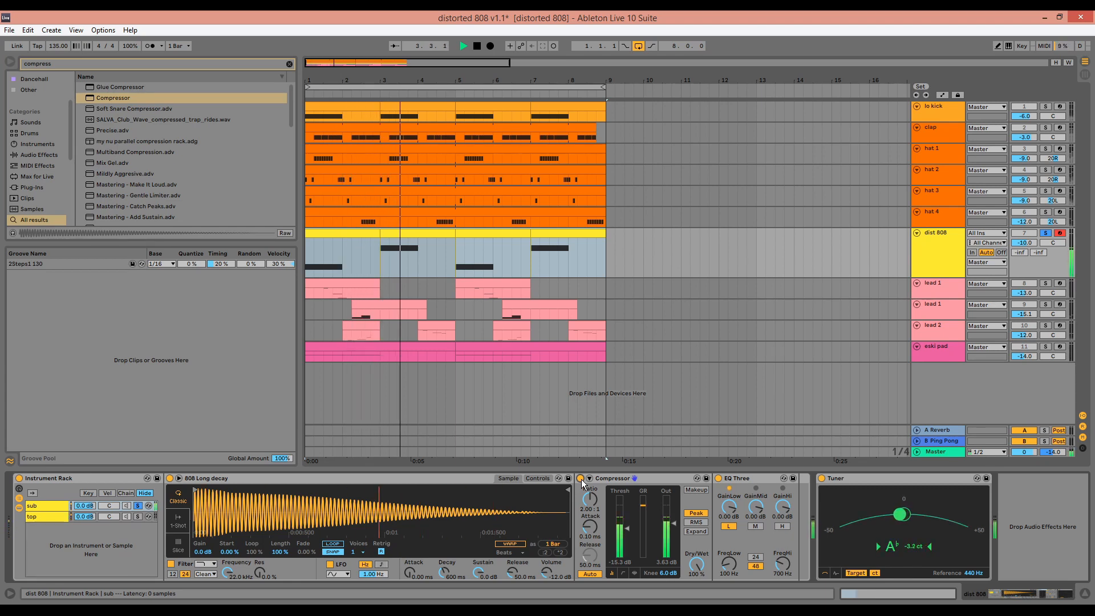
pyautogui.press('space')
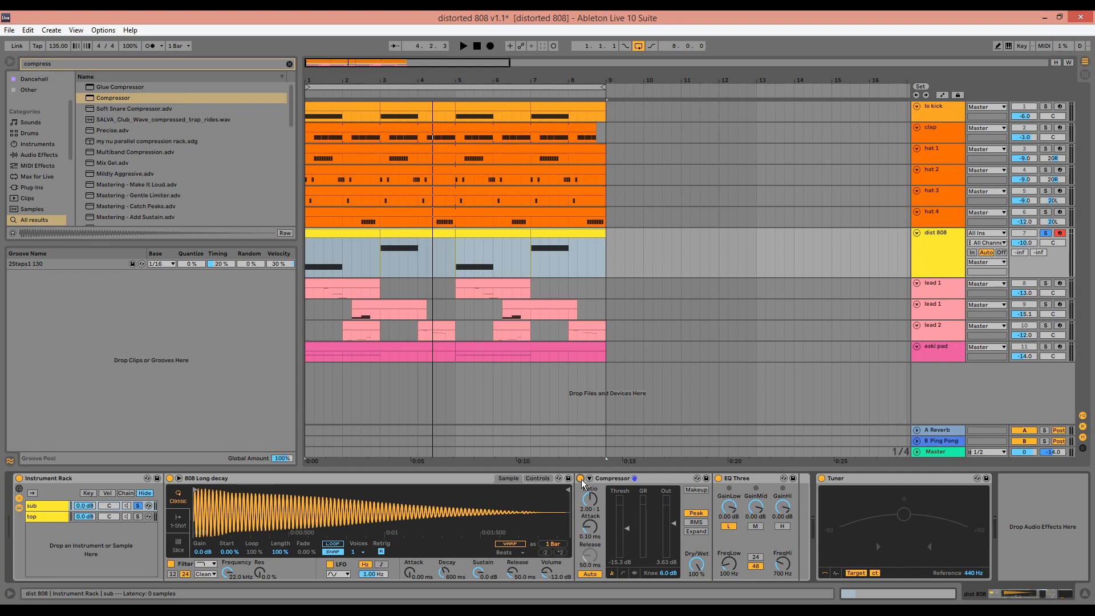
# Select the top chain and set the spread to 100% in the controls of its 808 Long decay Simpler.
pyautogui.click(49, 517)
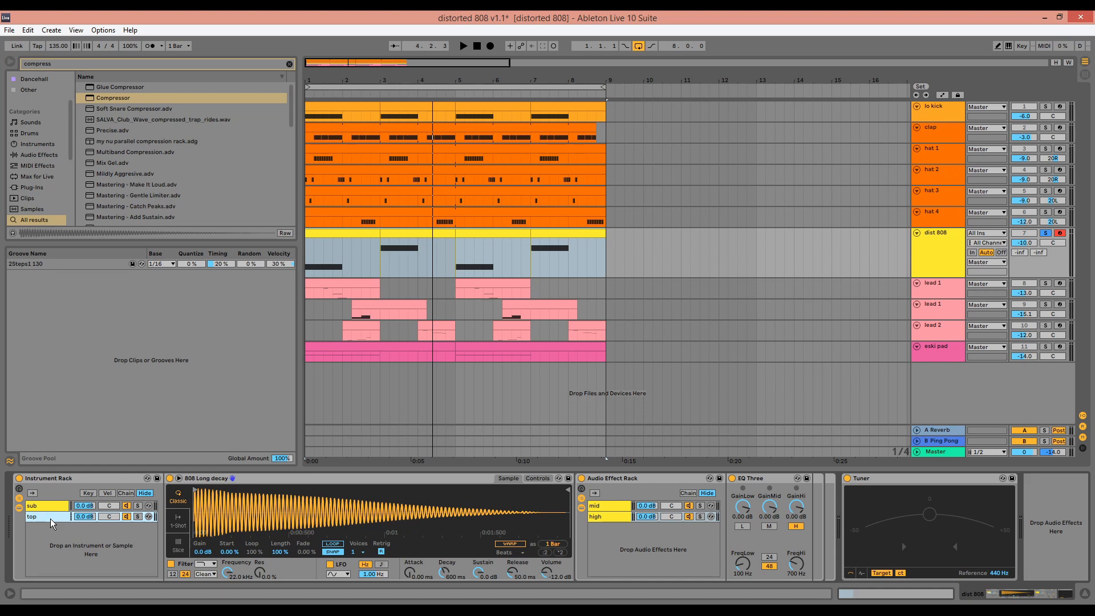
pyautogui.click(537, 478)
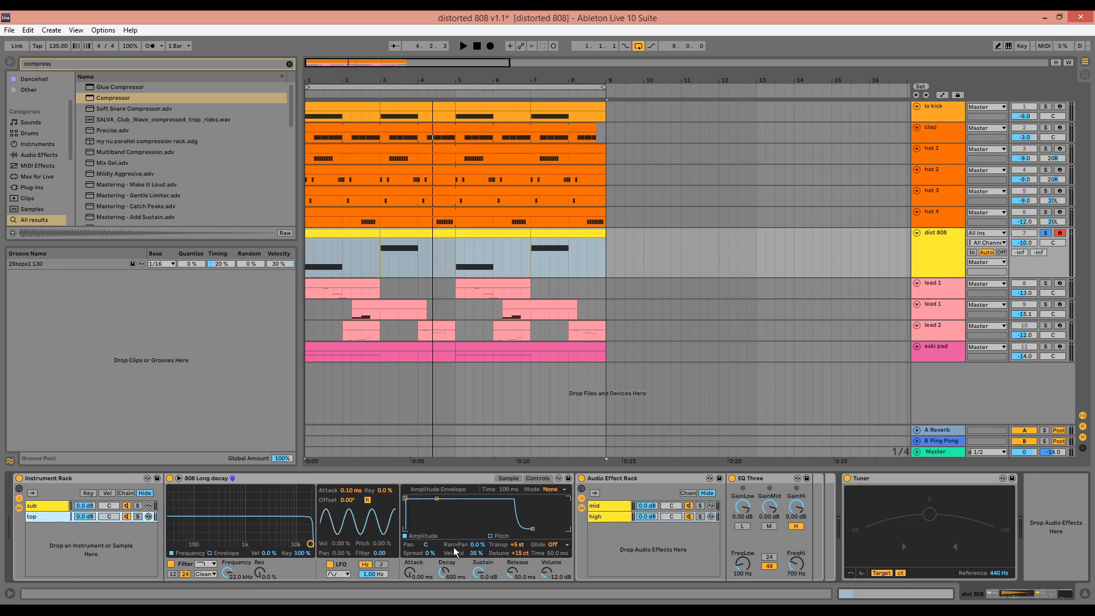
pyautogui.moveTo(430, 554); pyautogui.dragTo(434, 556)
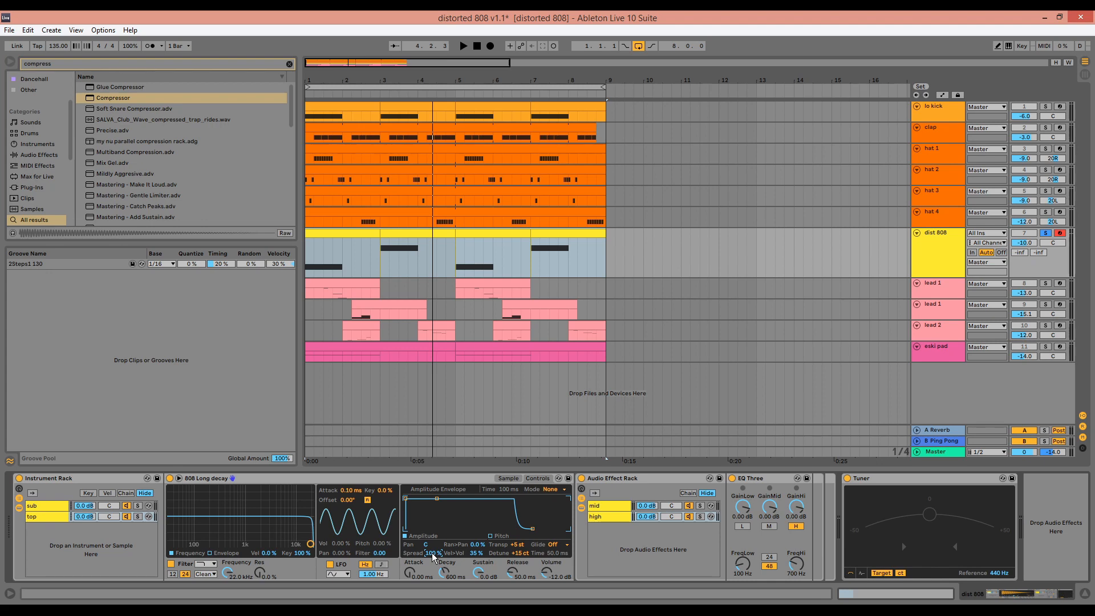
# Find Utility's Mono preset among the audio effects, add it to the mid chain before EQ Three and listen back.
pyautogui.hotkey('ctrl', 'f')
pyautogui.write('mono')
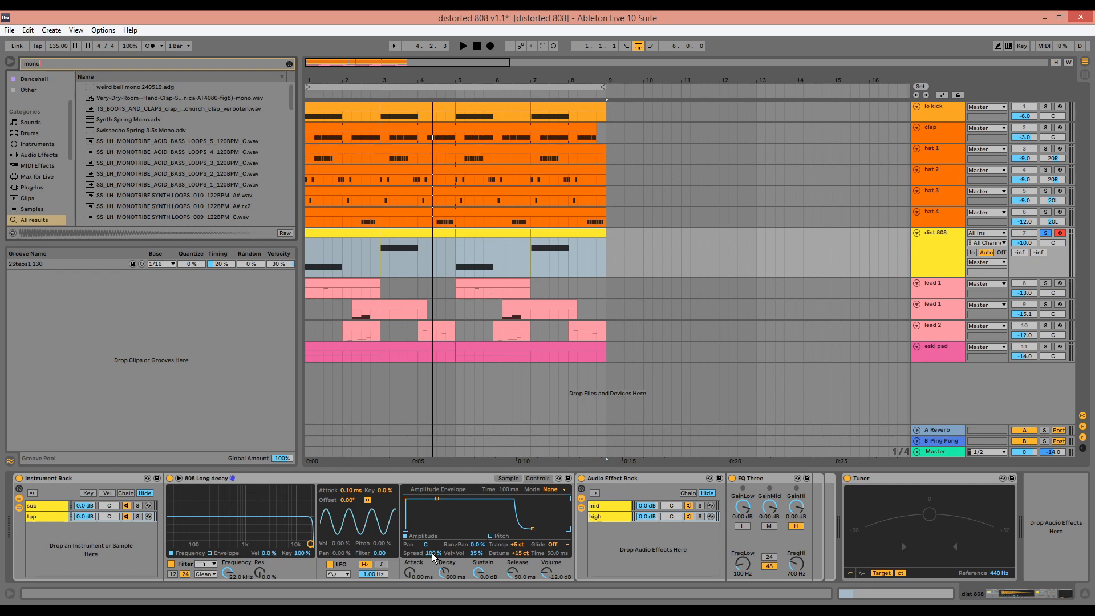
pyautogui.click(39, 155)
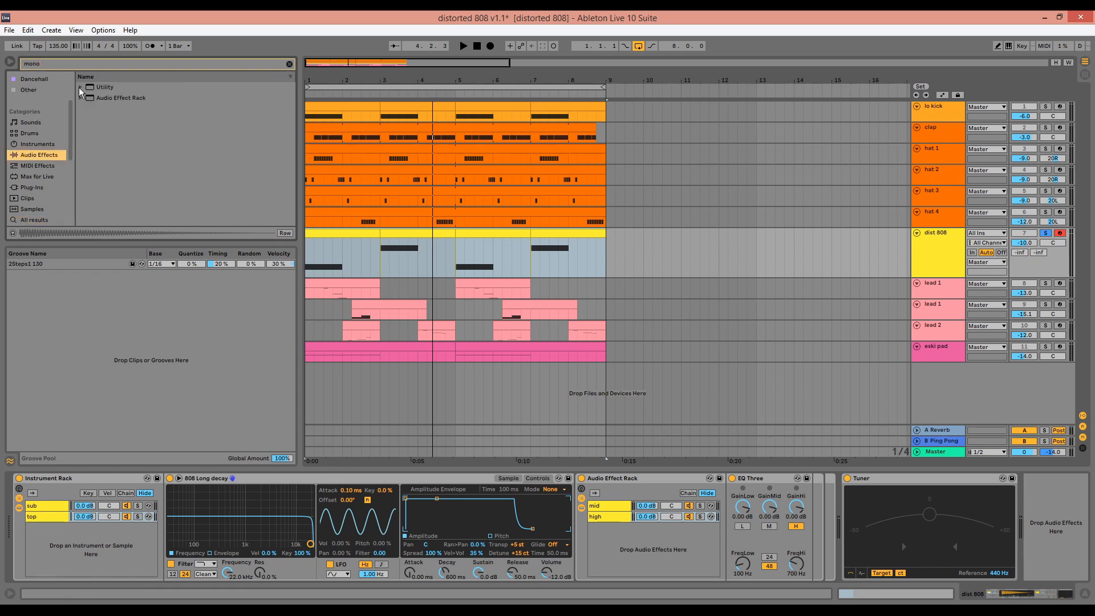
pyautogui.click(83, 89)
pyautogui.click(105, 101)
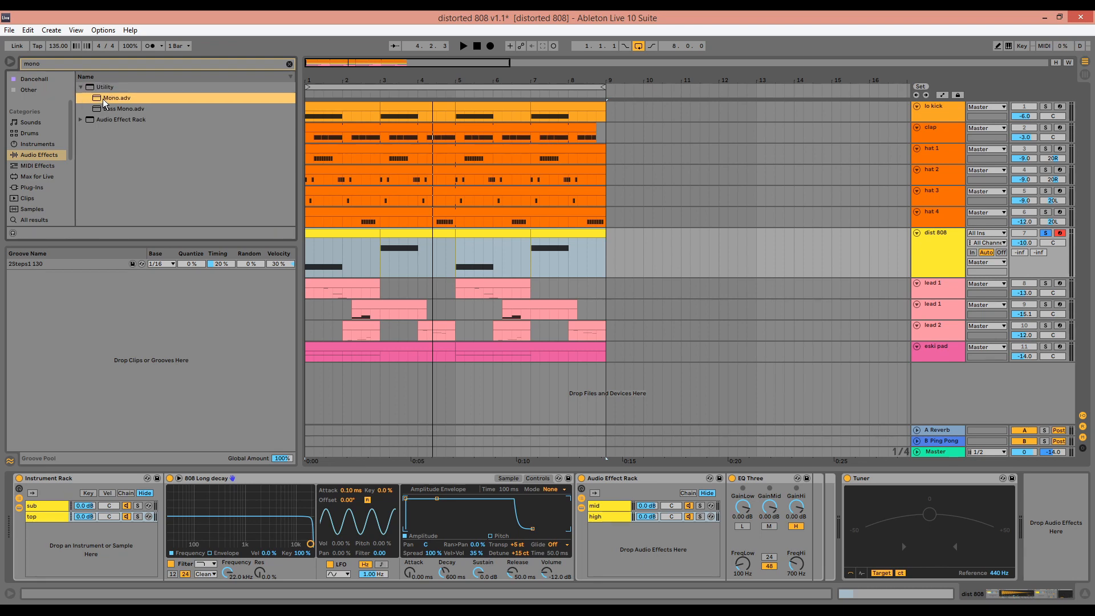
pyautogui.moveTo(105, 101)
pyautogui.mouseDown()
pyautogui.moveTo(409, 308)
pyautogui.moveTo(599, 508)
pyautogui.mouseUp()
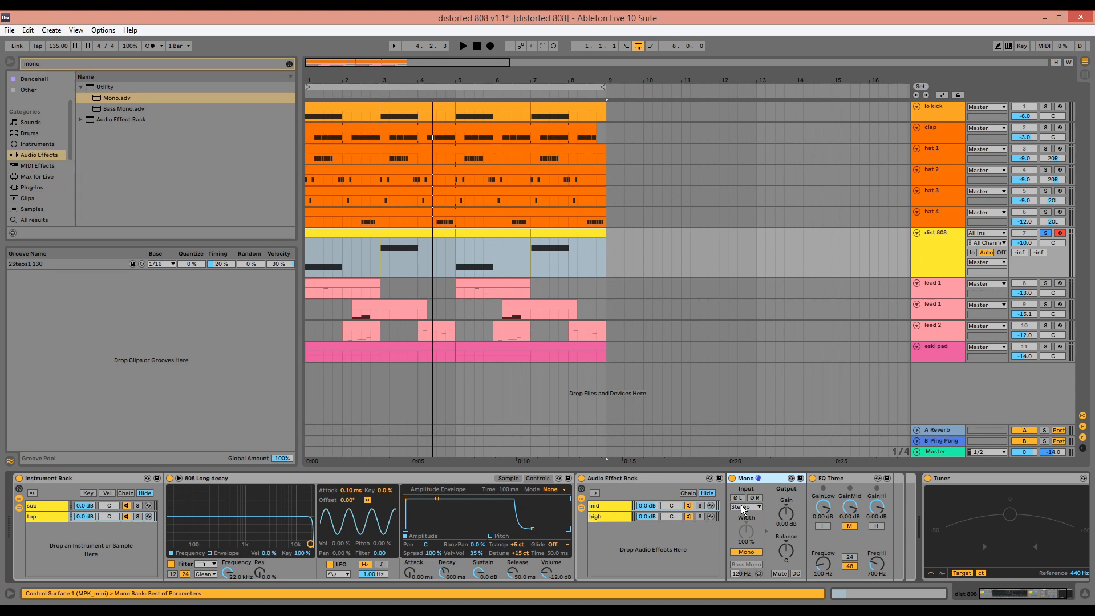
pyautogui.press('space')
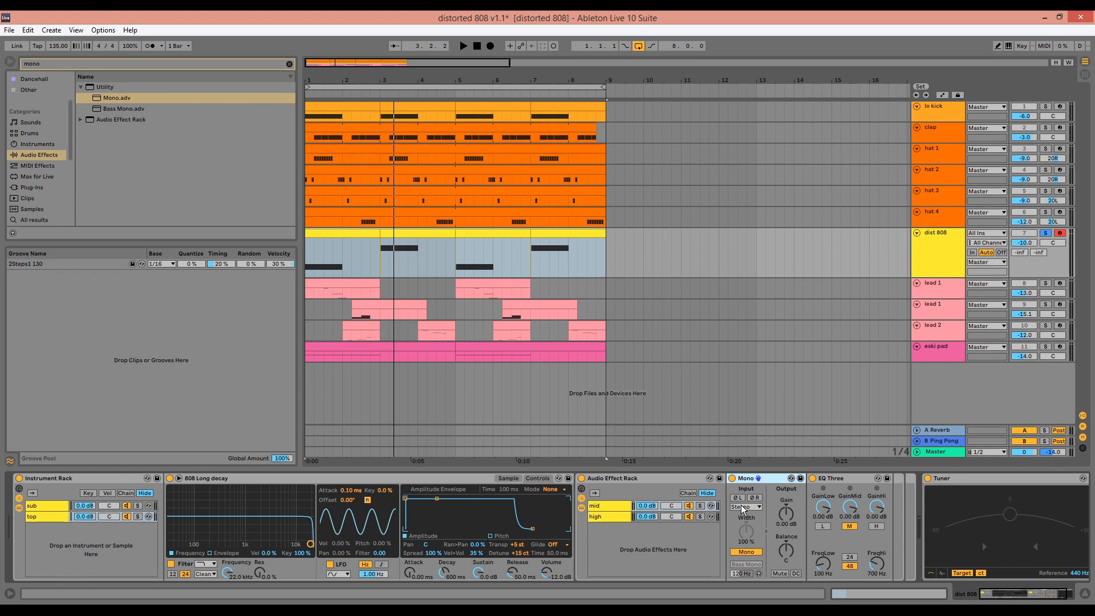
# Find Saturator in the browser and add it to the top chain between Simpler and the Audio Effect Rack.
pyautogui.hotkey('ctrl', 'f')
pyautogui.write('sa')
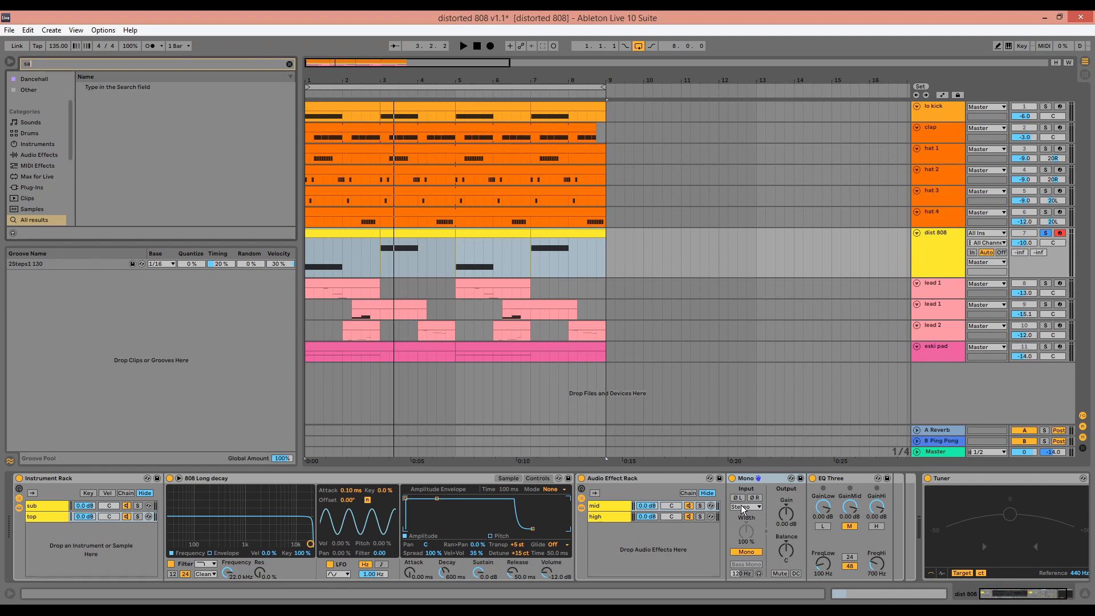
pyautogui.write('turat')
pyautogui.click(107, 88)
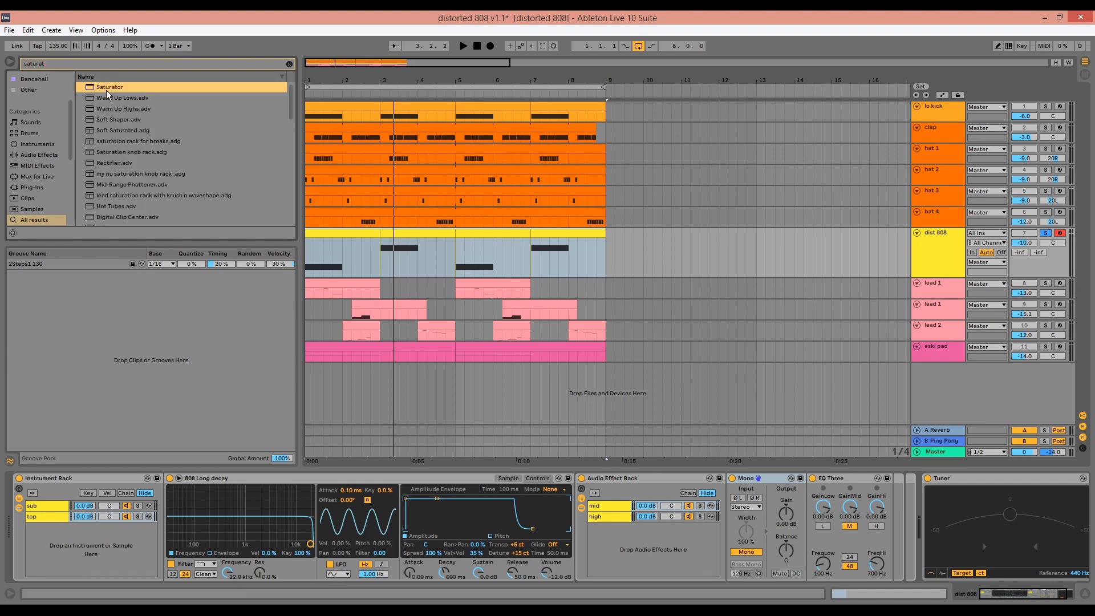
pyautogui.moveTo(107, 93); pyautogui.dragTo(626, 504)
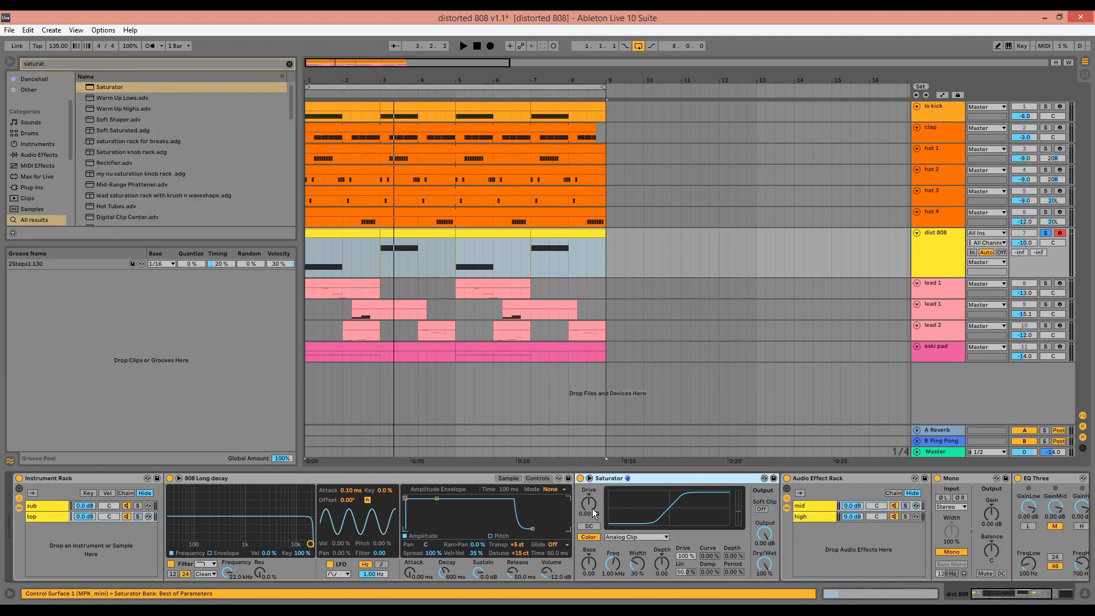
# Turn off Saturator's Color, set its drive to 36.0 dB and output to -22.6 dB, and play back the result.
pyautogui.click(590, 538)
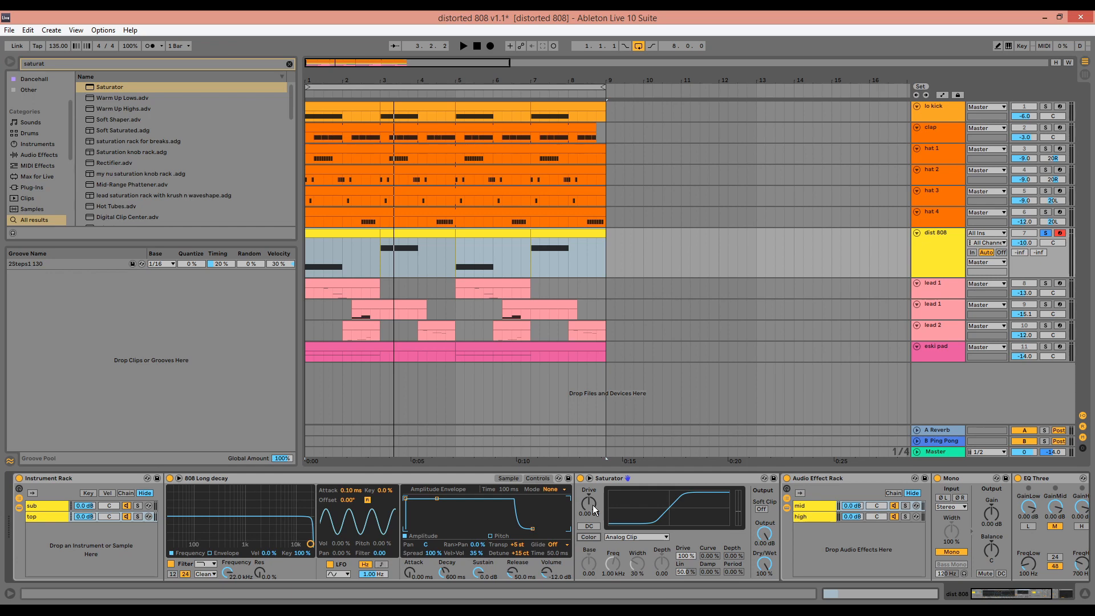
pyautogui.moveTo(593, 504); pyautogui.dragTo(593, 451)
pyautogui.moveTo(759, 539); pyautogui.dragTo(760, 562)
pyautogui.press('space')
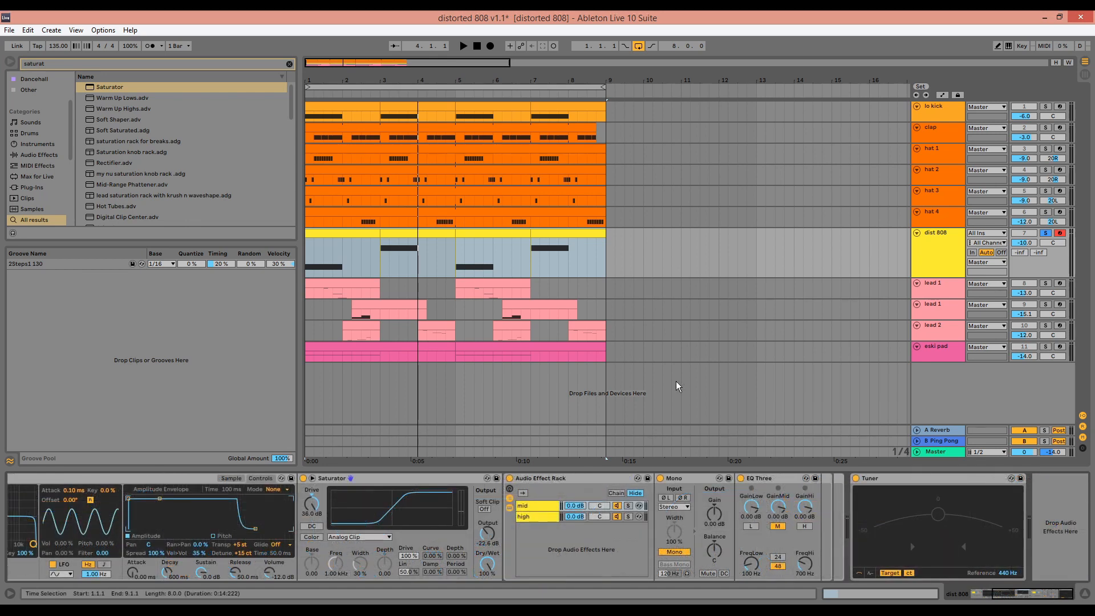
# Find Overdrive in the browser and add it to the mid chain between the Mono Utility and EQ Three.
pyautogui.hotkey('ctrl', 'f')
pyautogui.write('over')
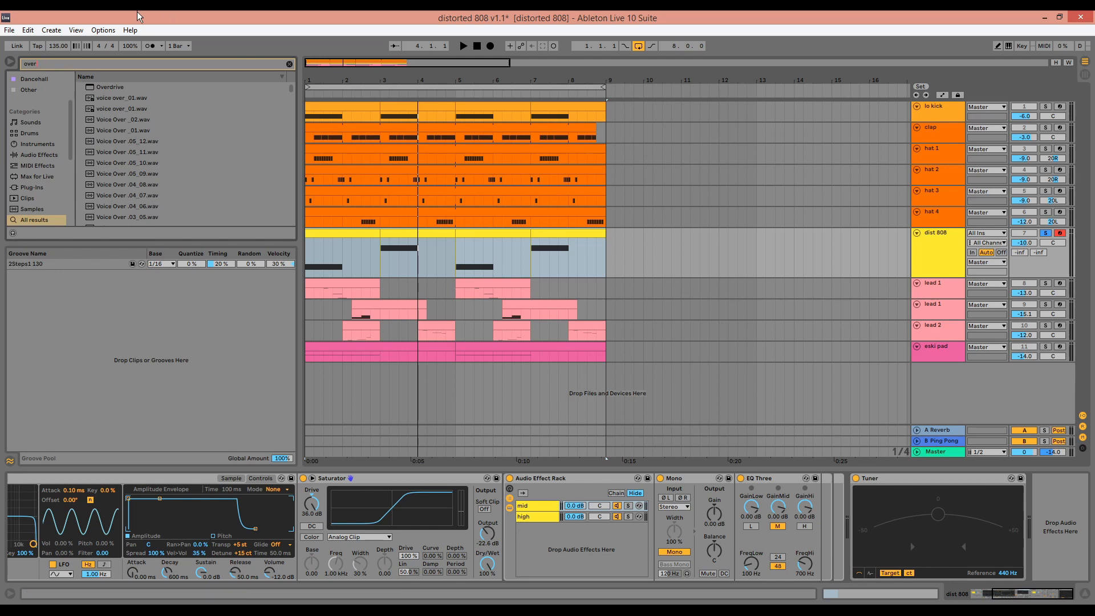
pyautogui.click(103, 92)
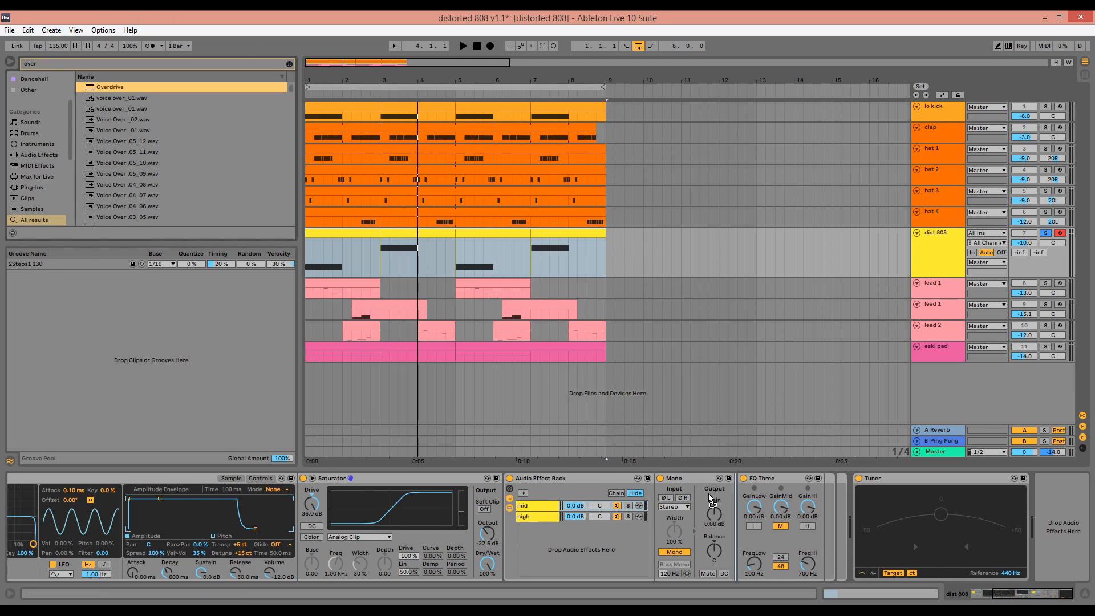
pyautogui.rightClick(723, 511)
pyautogui.click(738, 524)
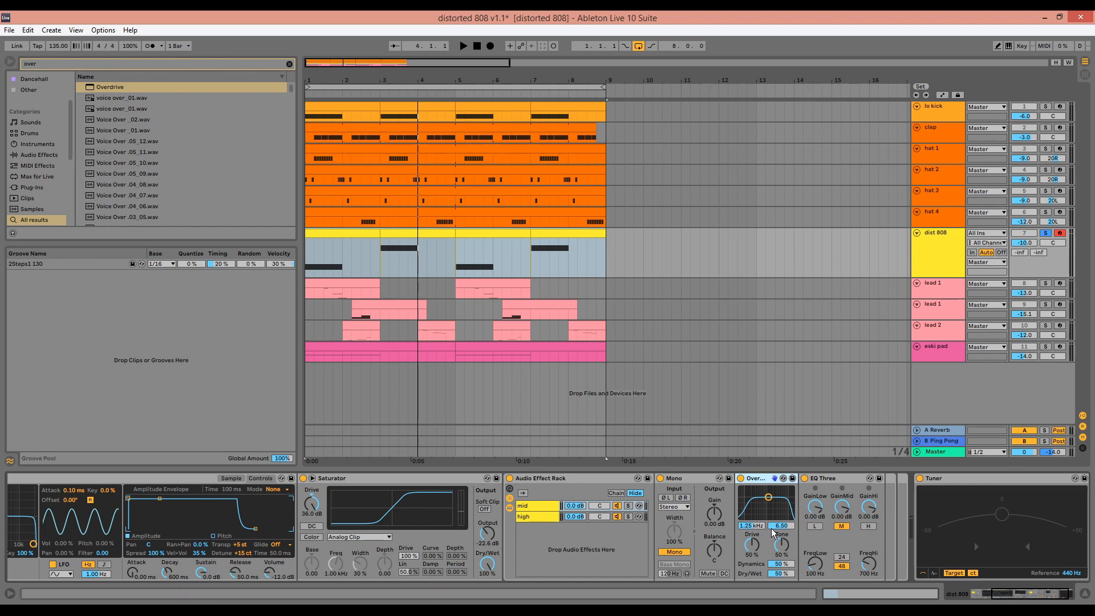
# During playback, set the mid chain's Overdrive to a 310 Hz filter frequency, 3.02 bandwidth and 77% drive.
pyautogui.press('space')
pyautogui.moveTo(781, 525); pyautogui.dragTo(782, 543)
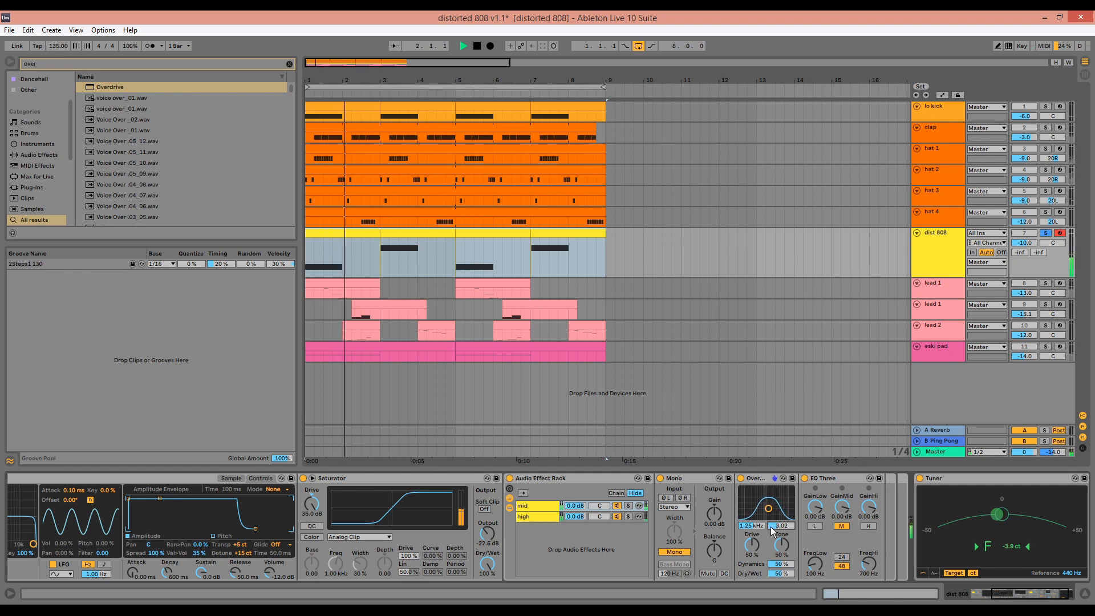
pyautogui.moveTo(768, 502); pyautogui.dragTo(751, 523)
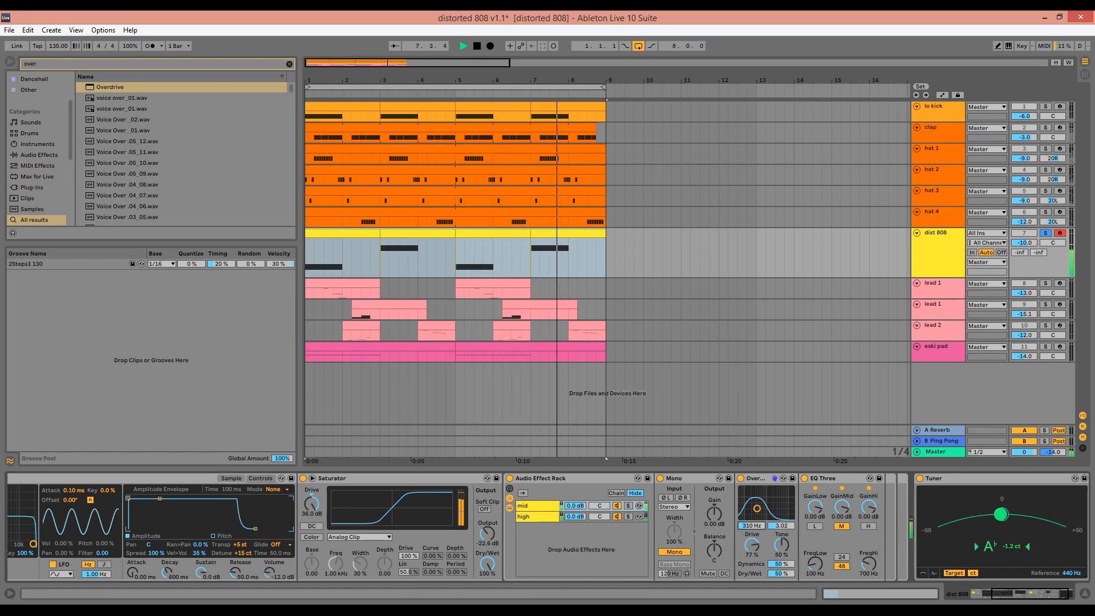
# Select the high chain and add an Overdrive before its EQ Three.
pyautogui.click(543, 516)
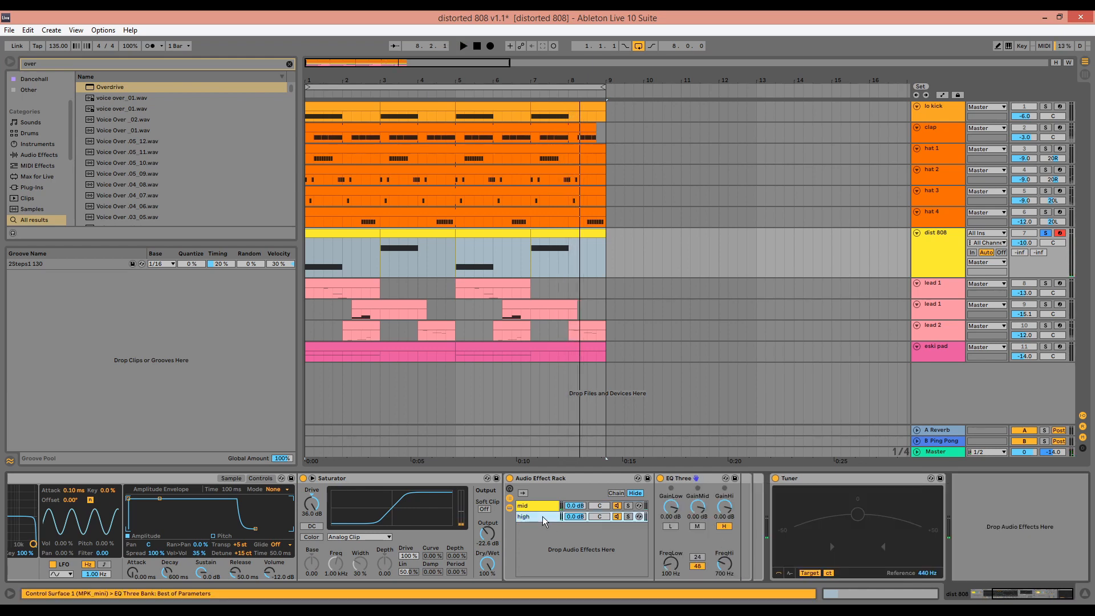
pyautogui.moveTo(109, 87); pyautogui.dragTo(671, 569)
# During playback, set the high chain's Overdrive to a 106 Hz filter frequency, 3.49 bandwidth and 77% drive.
pyautogui.press('space')
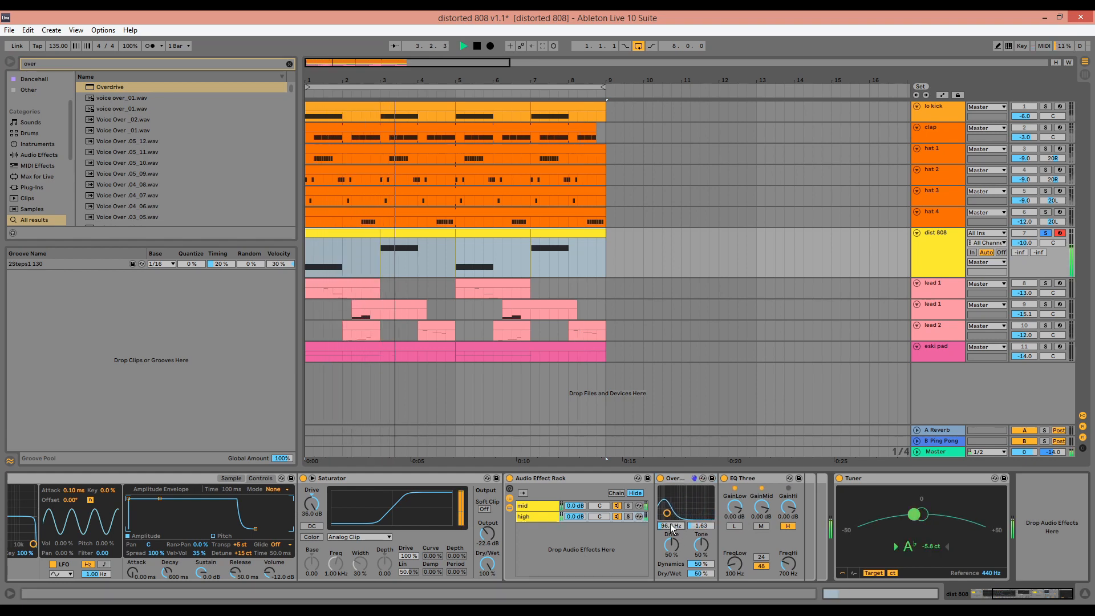
pyautogui.moveTo(701, 525); pyautogui.dragTo(671, 507)
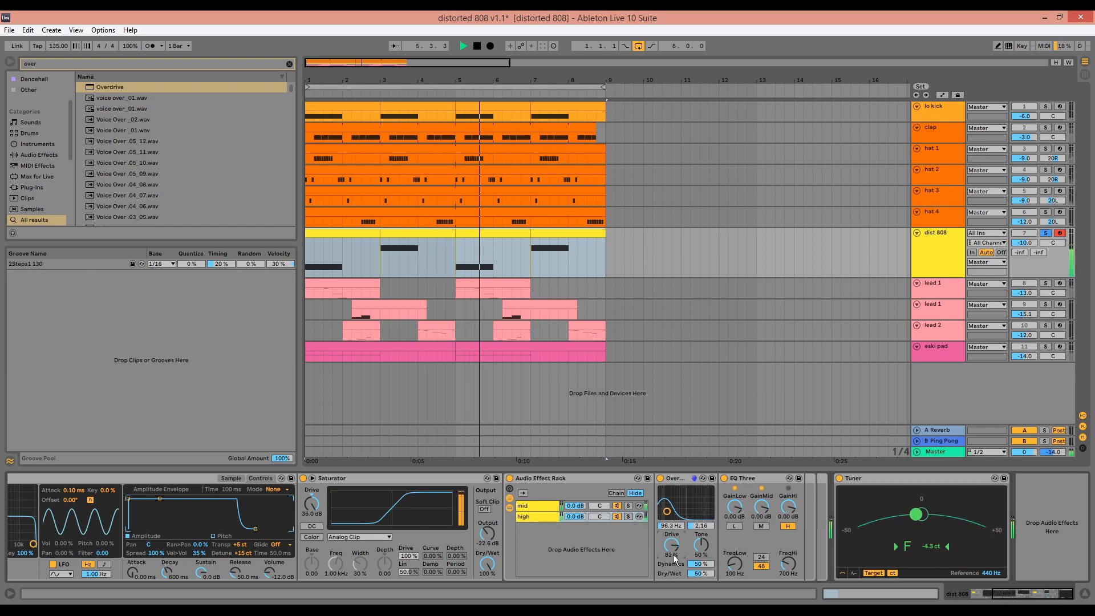
pyautogui.moveTo(672, 553); pyautogui.dragTo(673, 569)
pyautogui.click(685, 526)
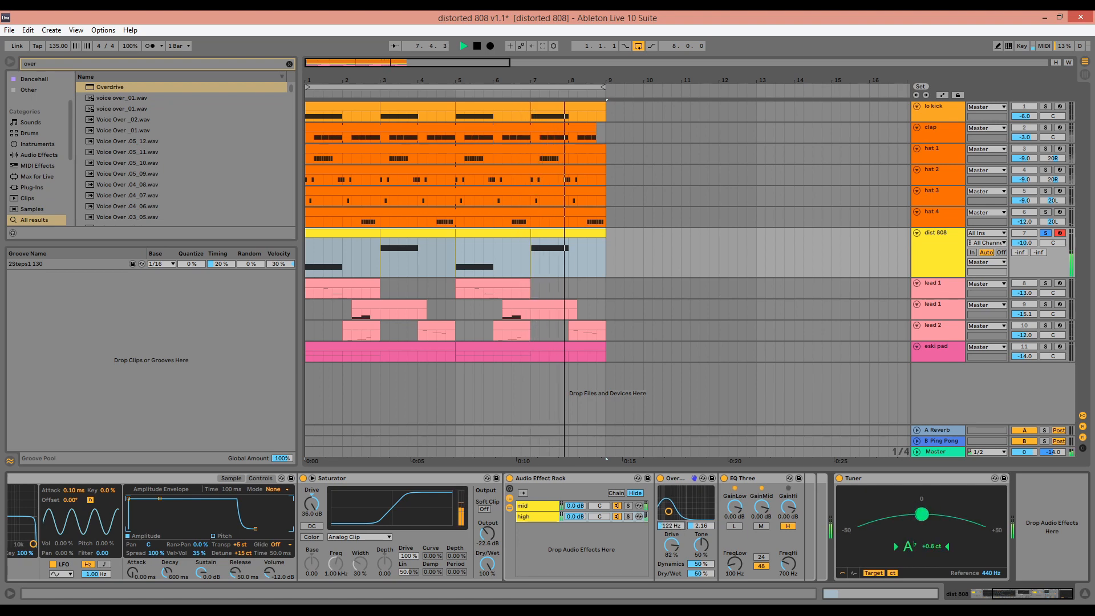
pyautogui.moveTo(679, 526); pyautogui.dragTo(698, 516)
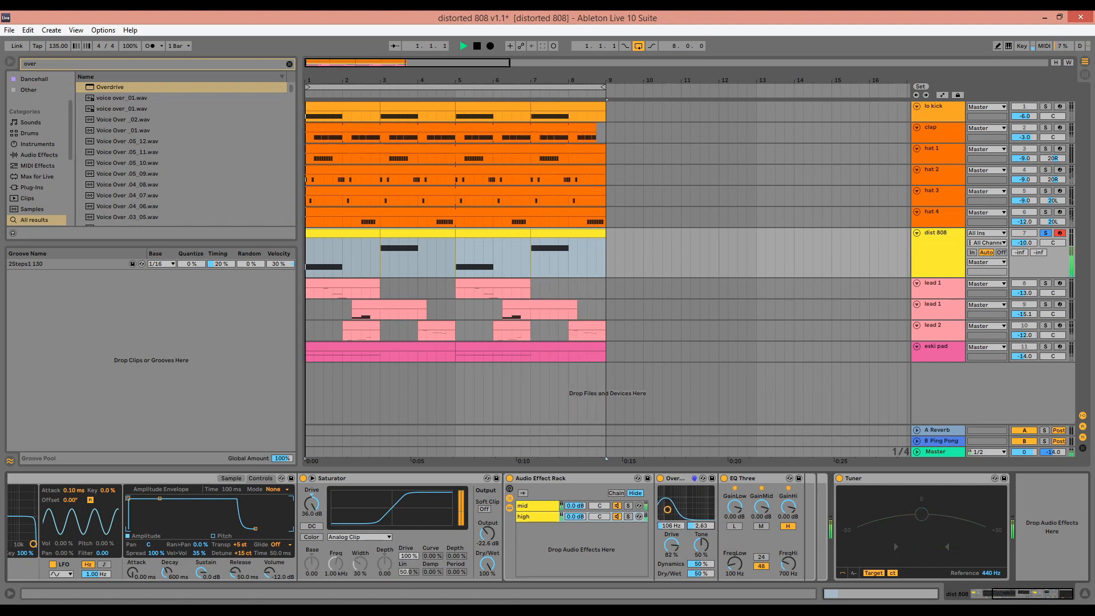
pyautogui.moveTo(681, 552); pyautogui.dragTo(680, 555)
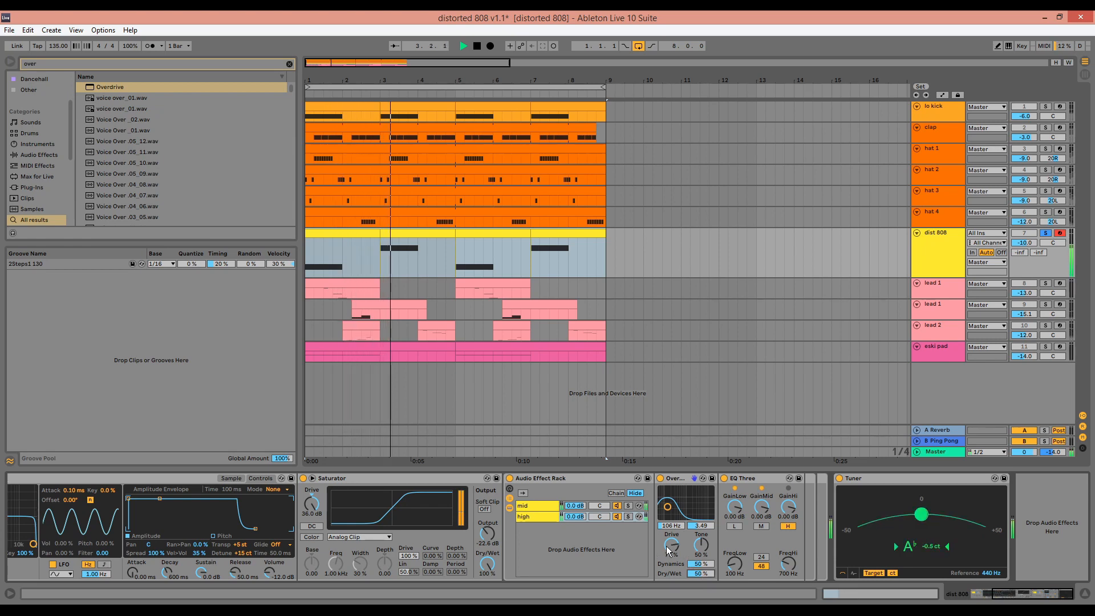
pyautogui.press('space')
# Find EQ Eight in the browser and add it to the end of the dist 808 device chain, following the Tuner.
pyautogui.hotkey('ctrl', 'f')
pyautogui.write('eq')
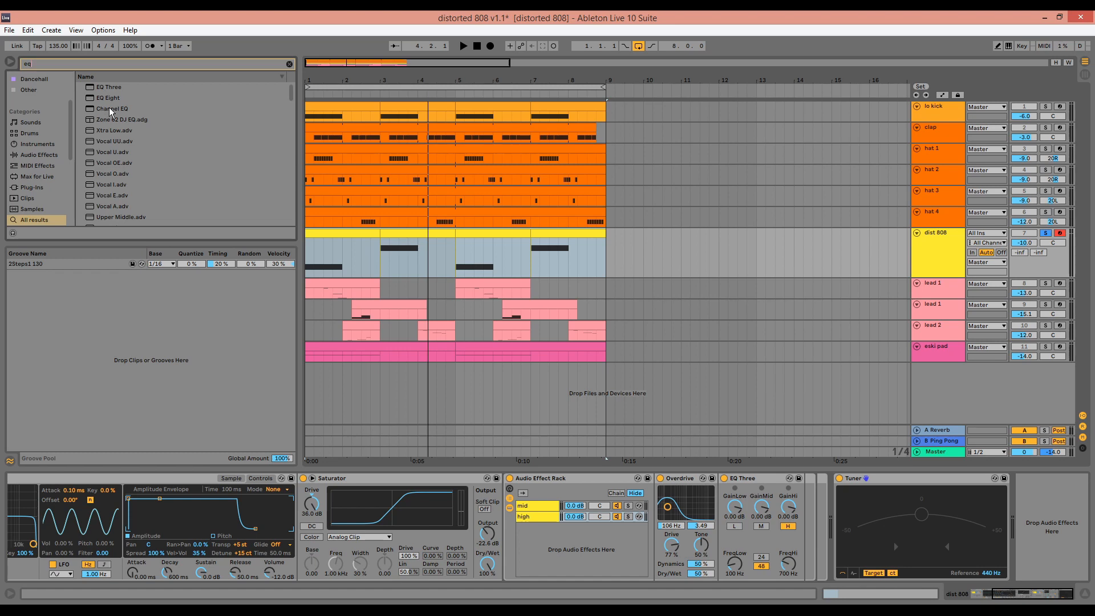
pyautogui.click(112, 99)
pyautogui.moveTo(112, 99); pyautogui.dragTo(1051, 493)
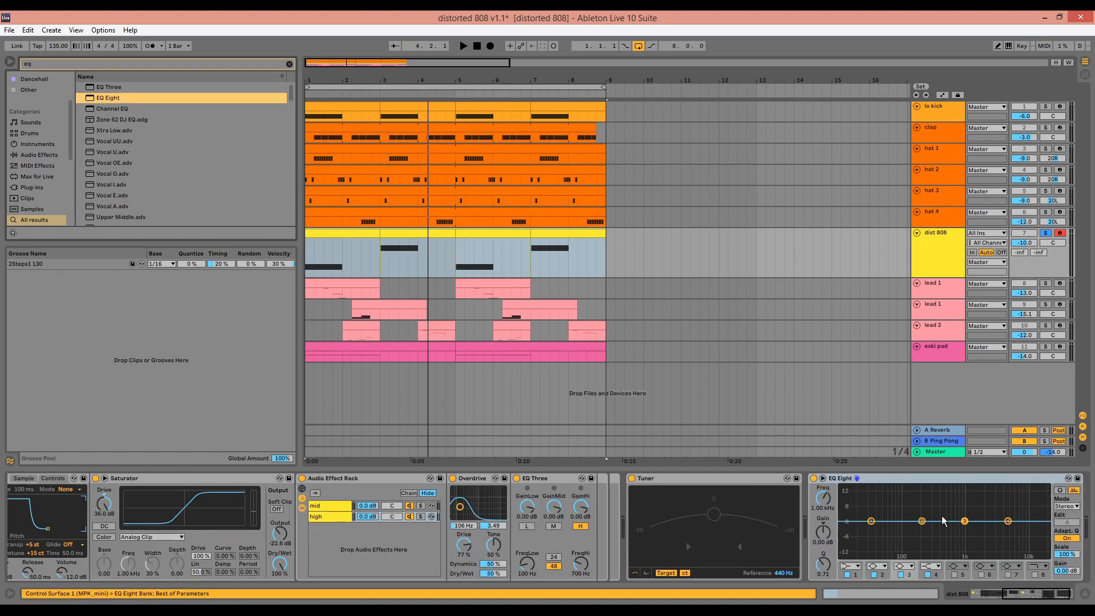
# Change EQ Eight's band 1 to a low-cut filter and briefly audition the bass.
pyautogui.click(857, 566)
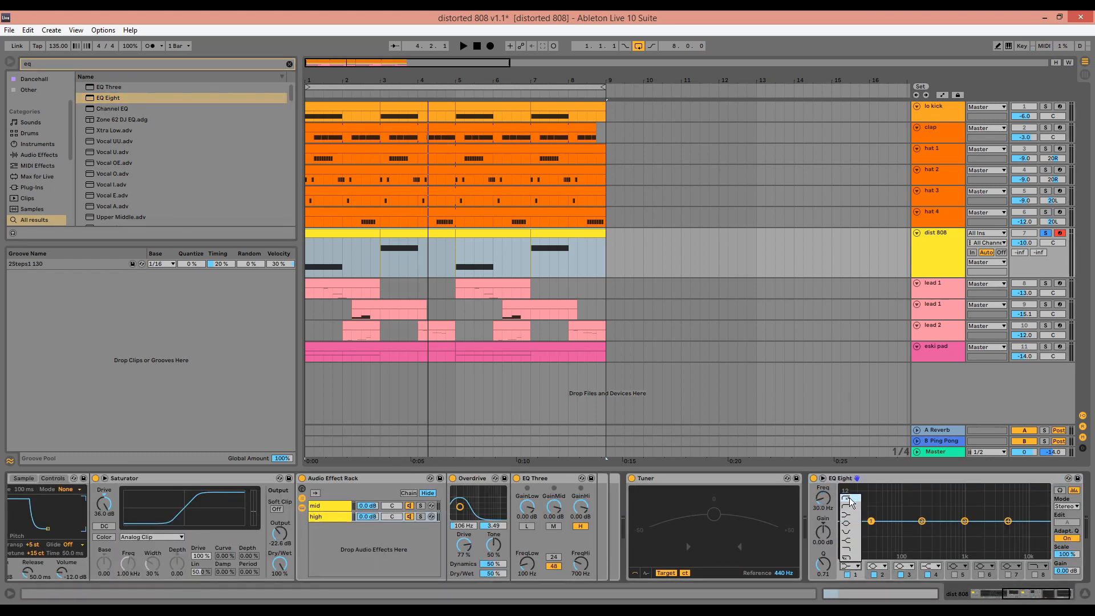
pyautogui.click(847, 498)
pyautogui.press('space')
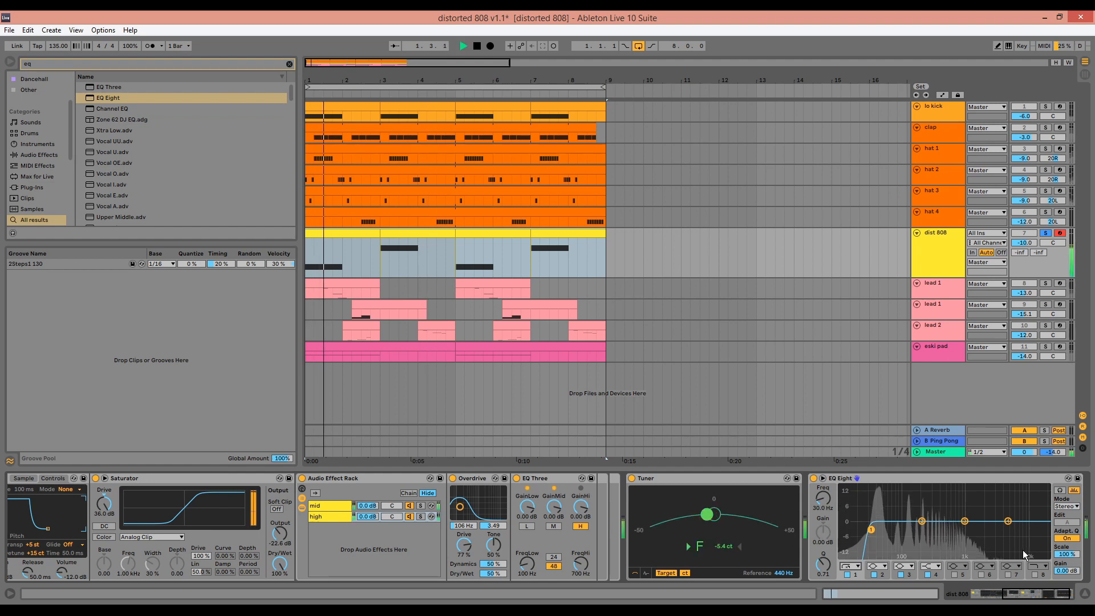
pyautogui.press('space')
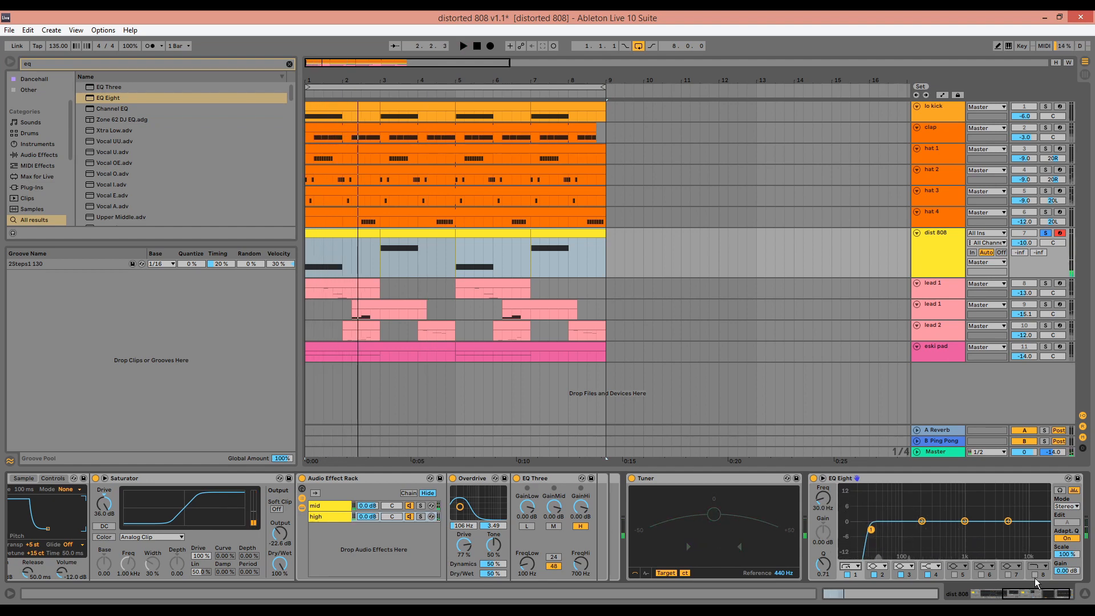
# Enable EQ Eight's band 8 high cut and lower its frequency to about 11.9 kHz, auditioning the result.
pyautogui.click(1034, 575)
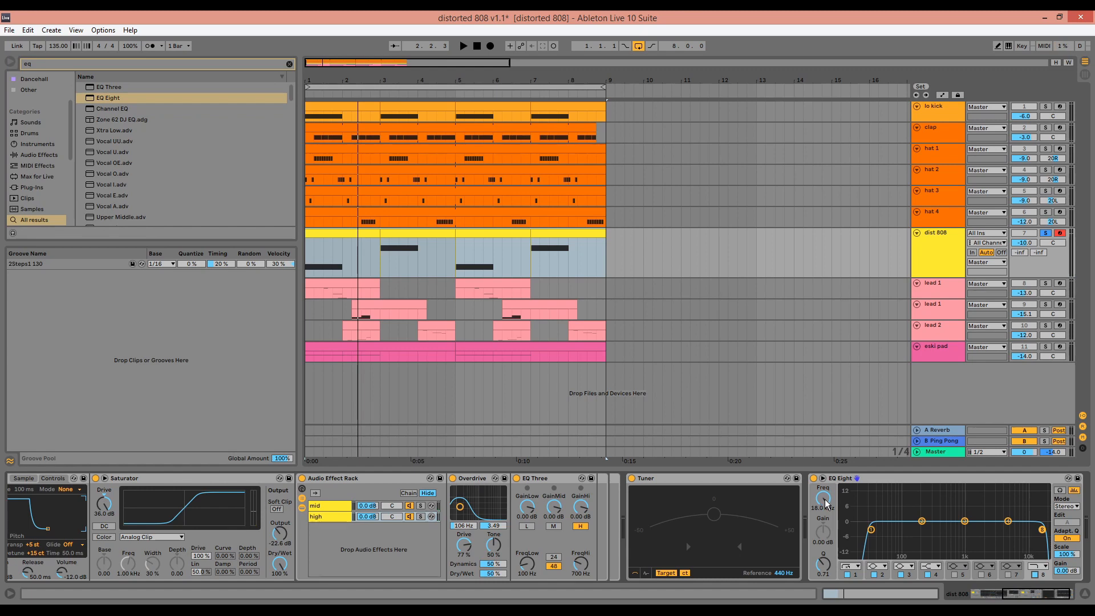
pyautogui.moveTo(826, 502); pyautogui.dragTo(826, 513)
pyautogui.press('space')
pyautogui.press('space')
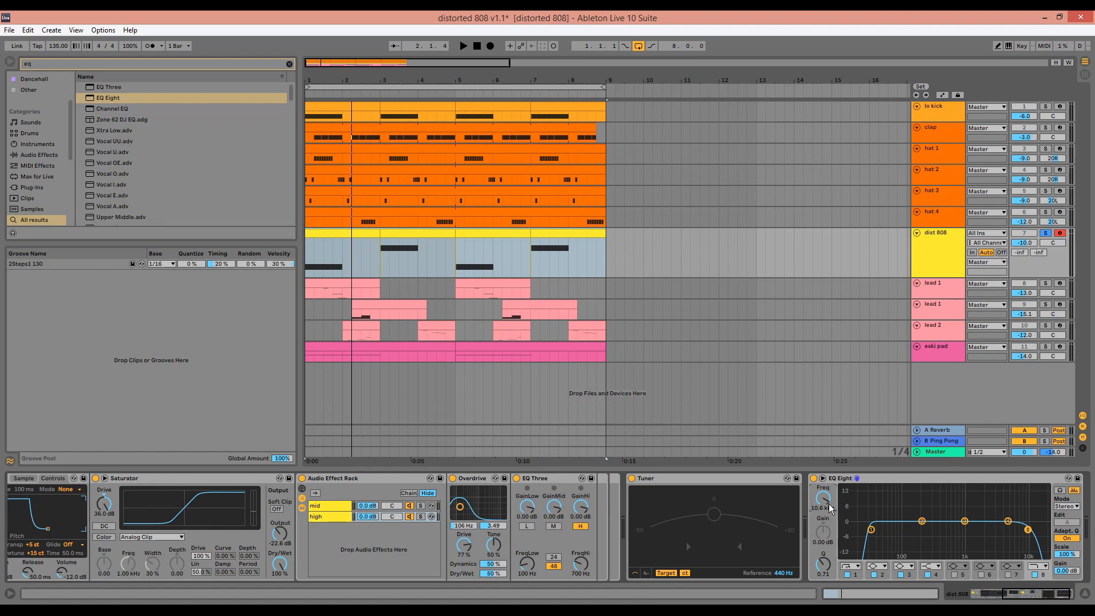
pyautogui.moveTo(829, 504); pyautogui.dragTo(828, 503)
# During playback, shape EQ Eight's band 2 into a dip of about -3.35 dB at 612 Hz.
pyautogui.click(921, 520)
pyautogui.press('space')
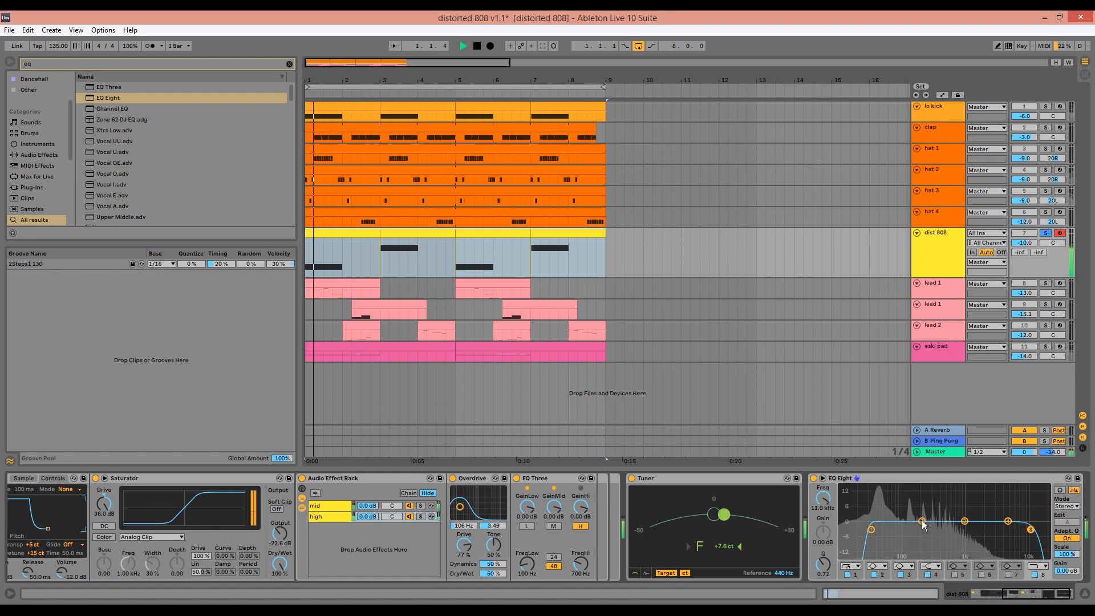
pyautogui.moveTo(921, 521); pyautogui.dragTo(950, 529)
pyautogui.press('space')
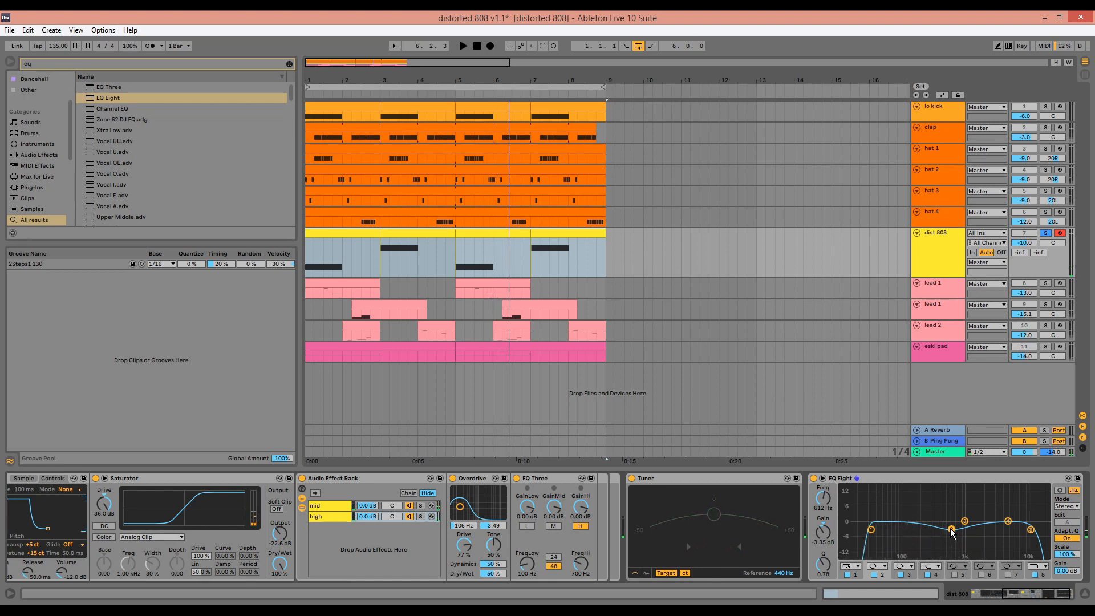
# Add the "alloy mono below 2Khz" rack to the end of the chain, close its plug-in window and select the mid chain.
pyautogui.hotkey('ctrl', 'f')
pyautogui.write('alloy')
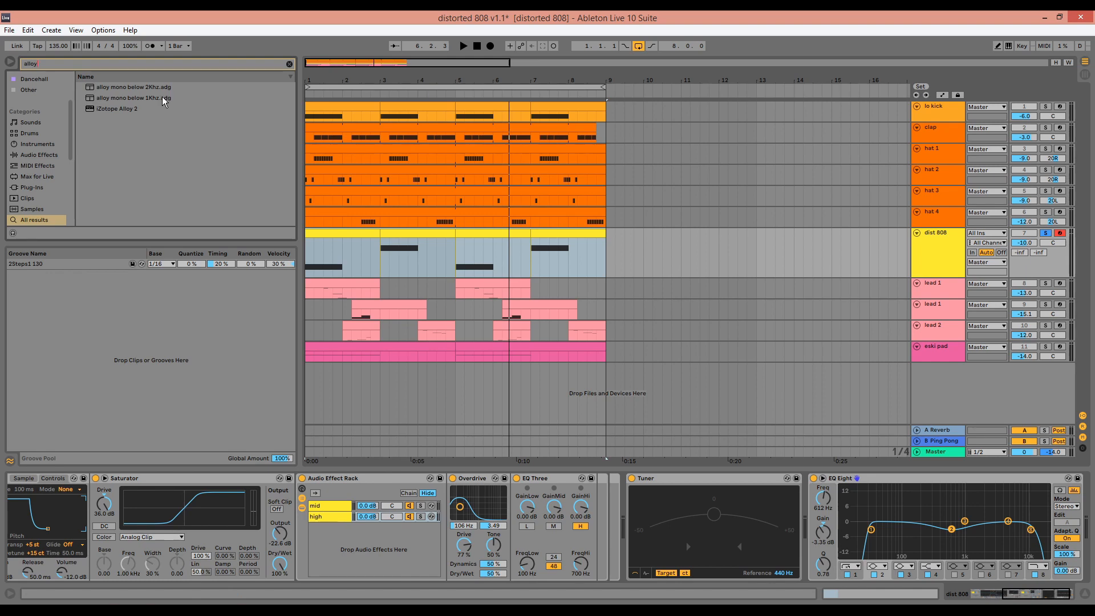
pyautogui.click(162, 91)
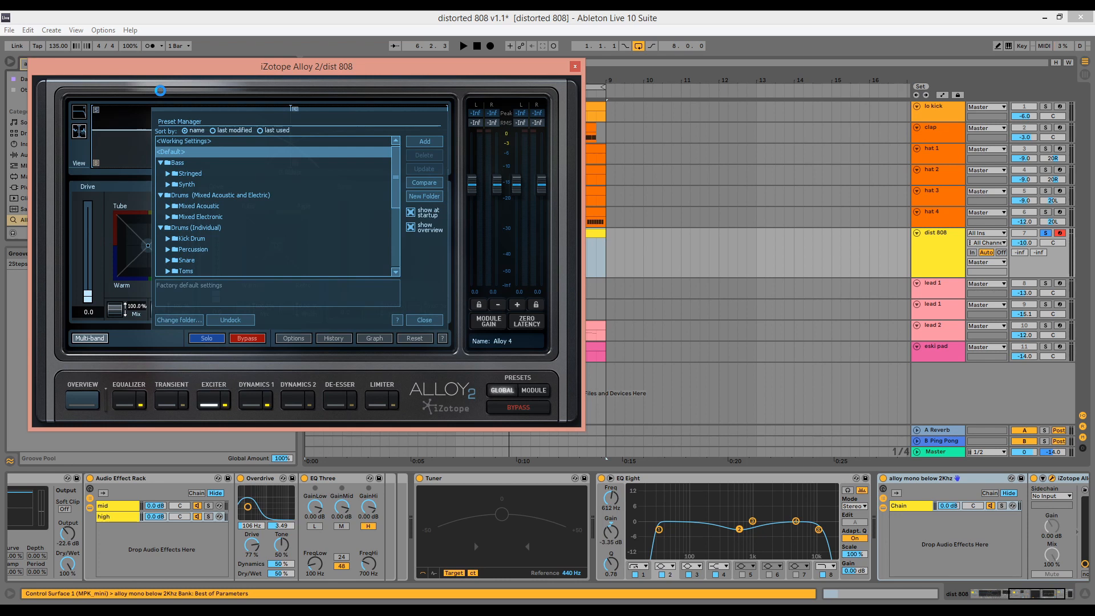
pyautogui.click(574, 67)
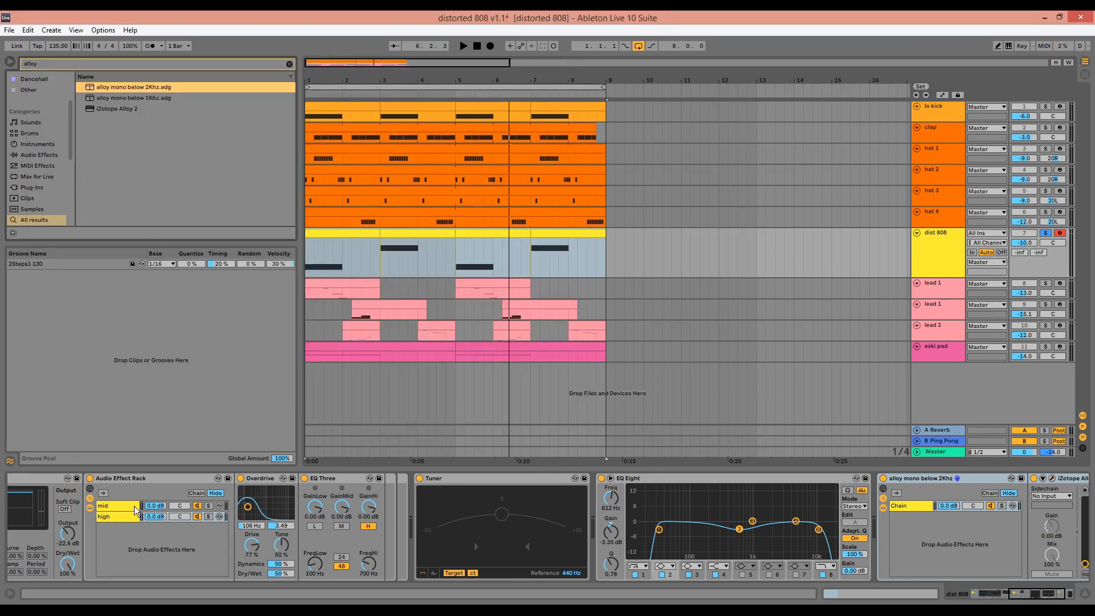
pyautogui.click(162, 509)
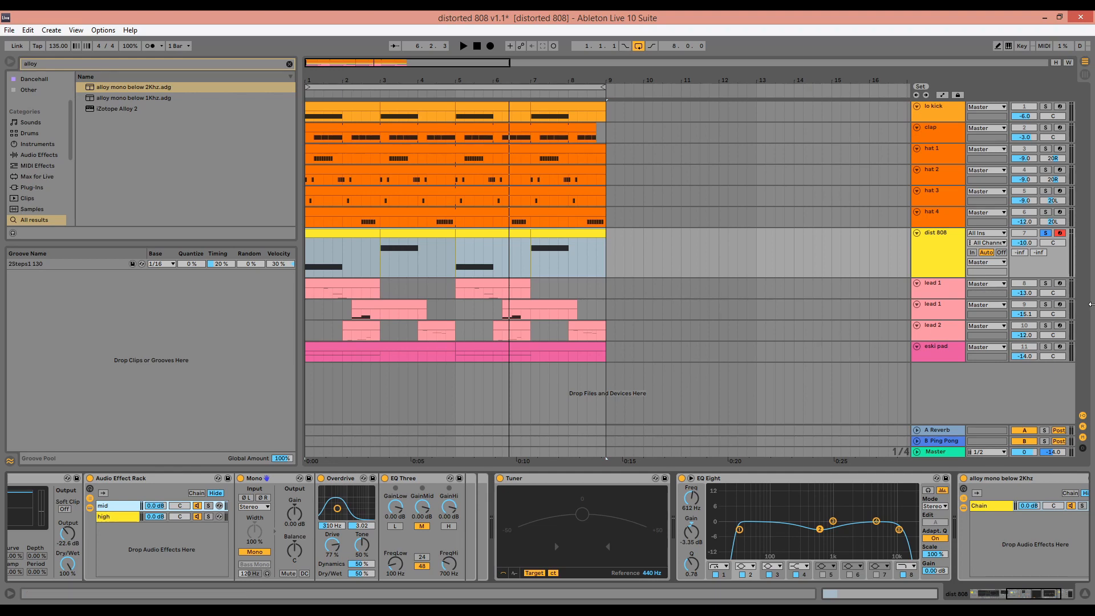
# Unsolo the dist 808 track and, during full-mix playback, set its volume to -9.2 dB.
pyautogui.press('space')
pyautogui.click(1045, 234)
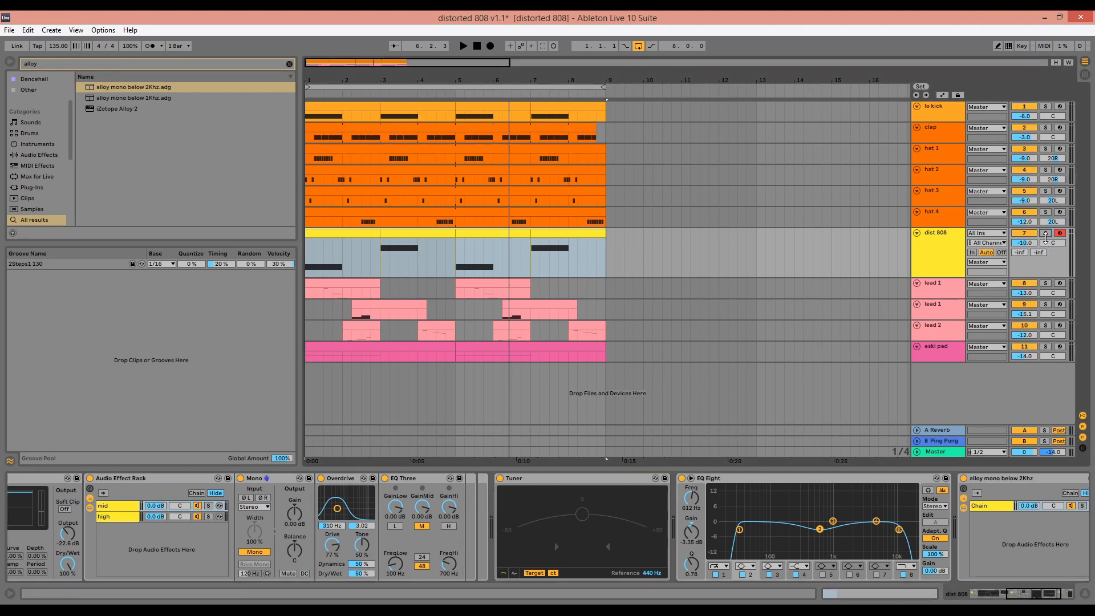
pyautogui.moveTo(1016, 258); pyautogui.dragTo(1018, 233)
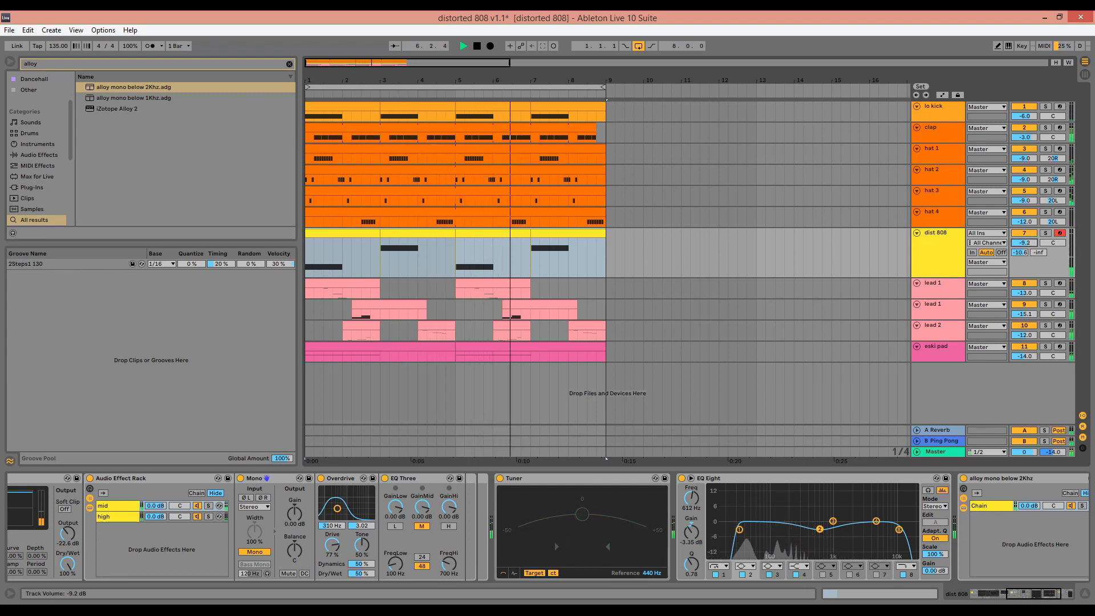
pyautogui.moveTo(1028, 245); pyautogui.dragTo(1028, 242)
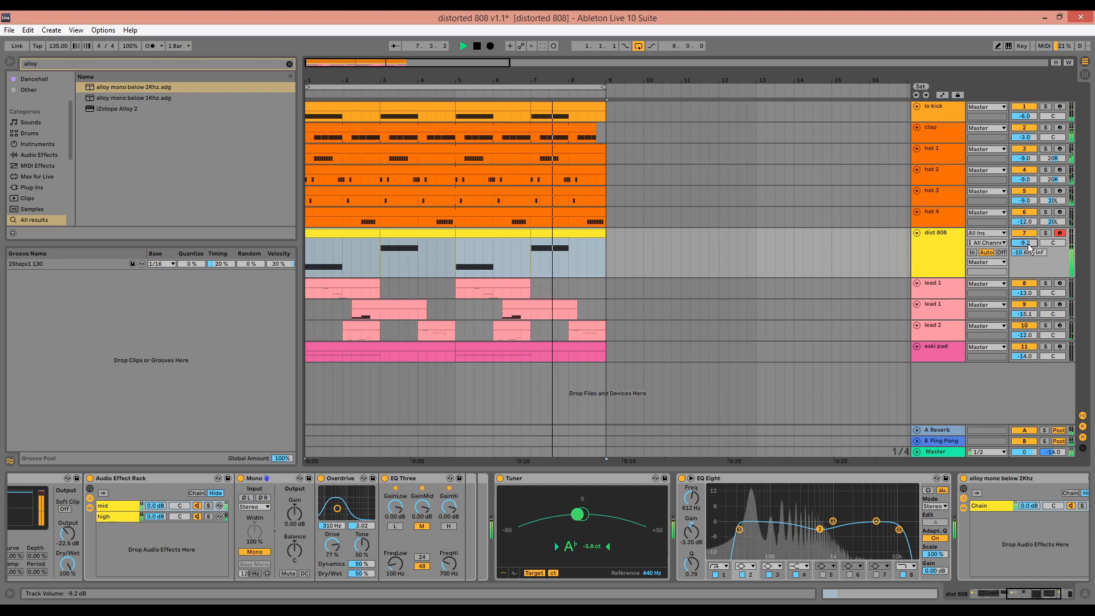